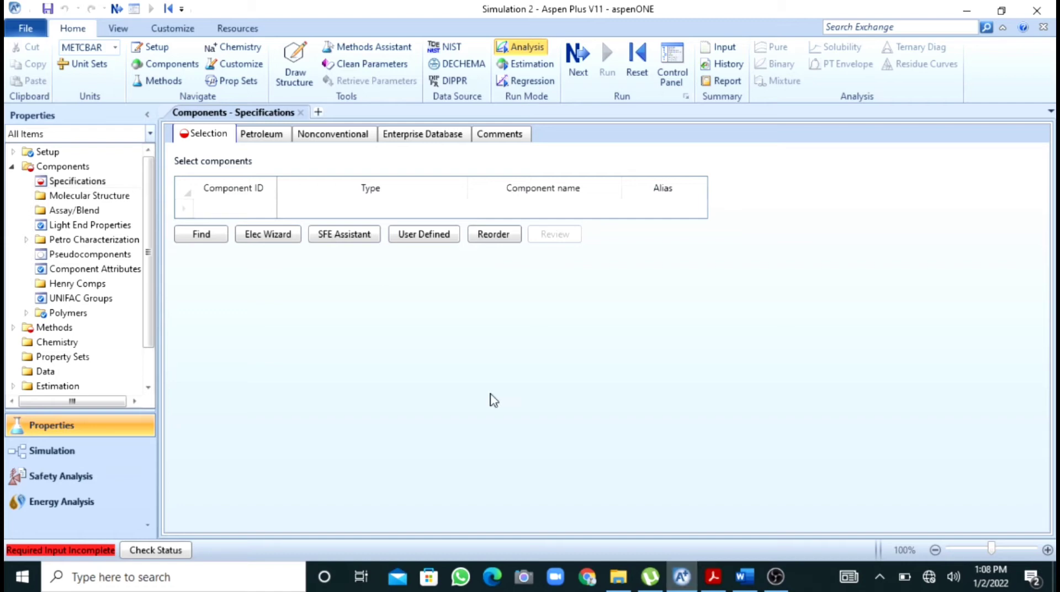
- Consult the heat exchanger problem in Word, and add ETHYL-ACETATE as a component in Aspen Plus by finding compounds containing ETHYL ACETATE
click(745, 578)
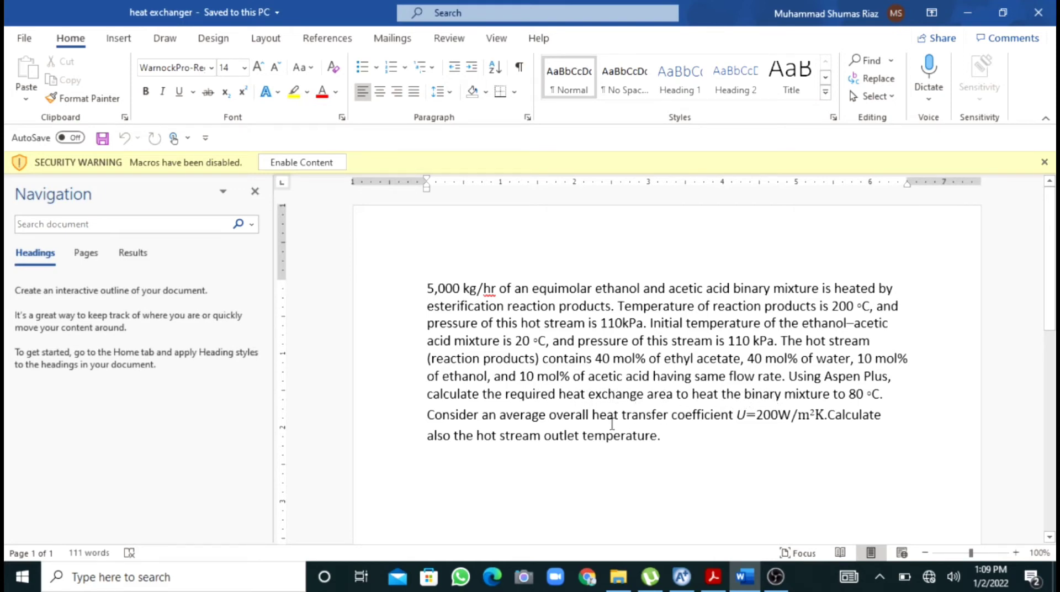
click(682, 578)
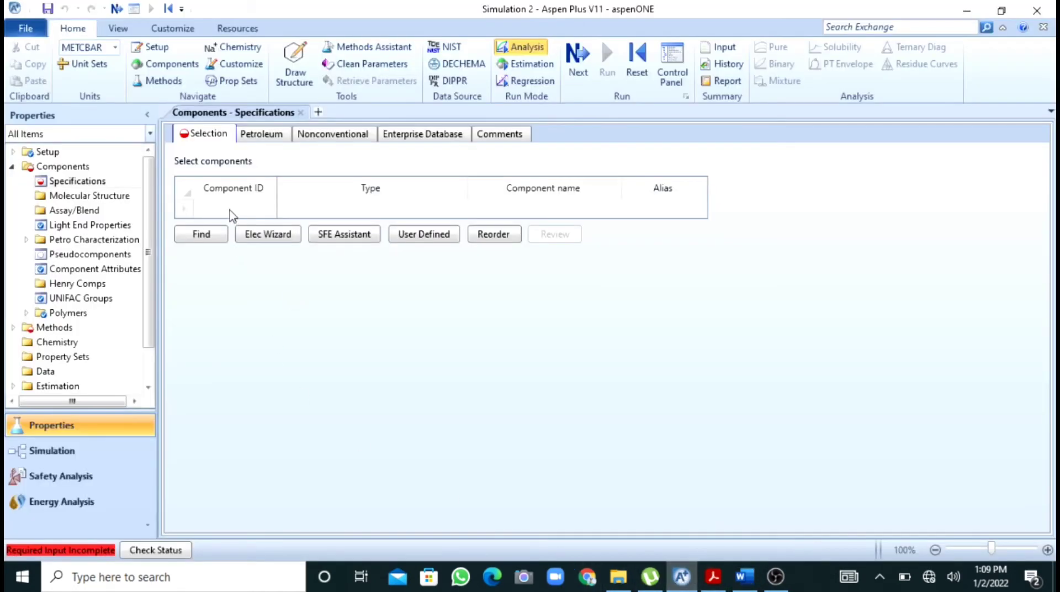
click(200, 236)
text(E)
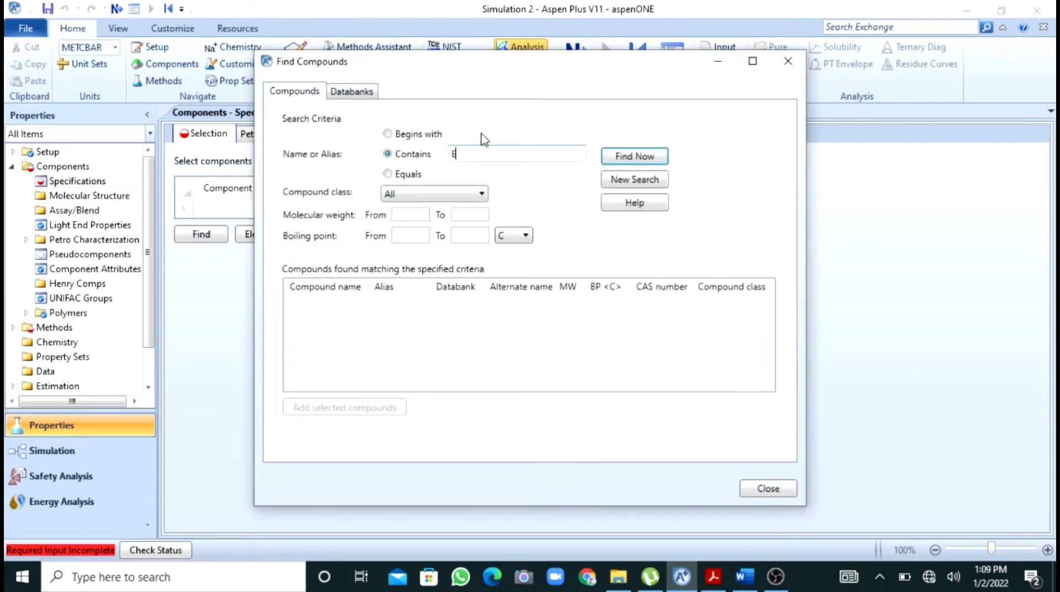
text(THYL ACETATE)
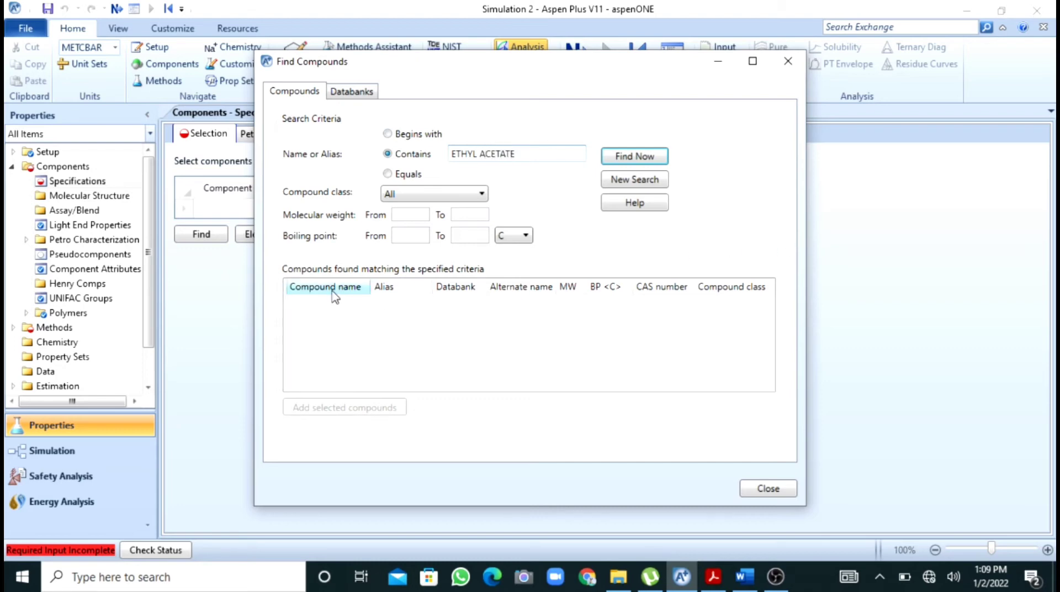
click(646, 158)
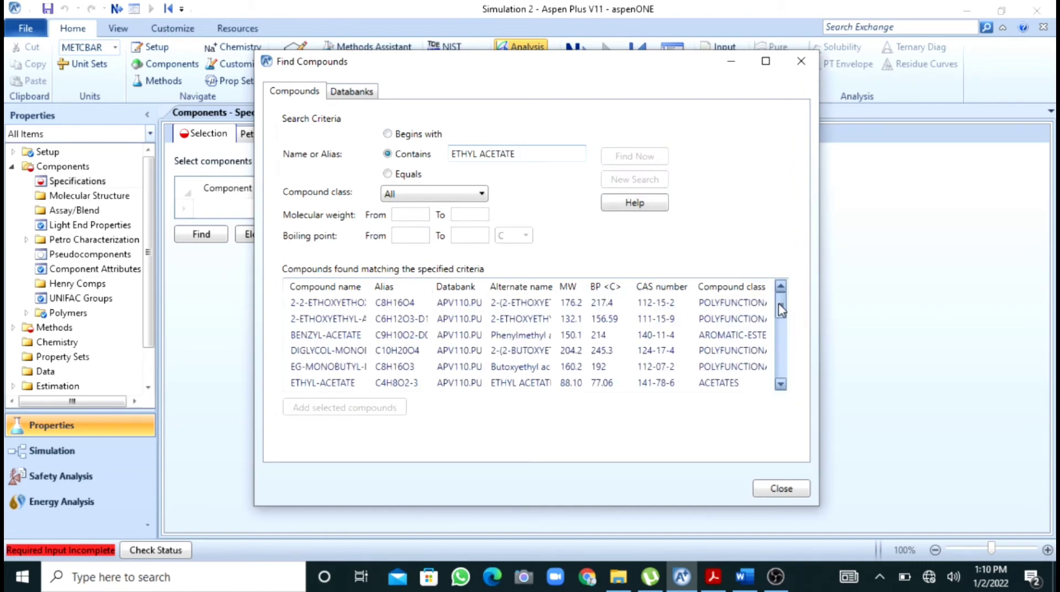
drag(780, 309, 781, 313)
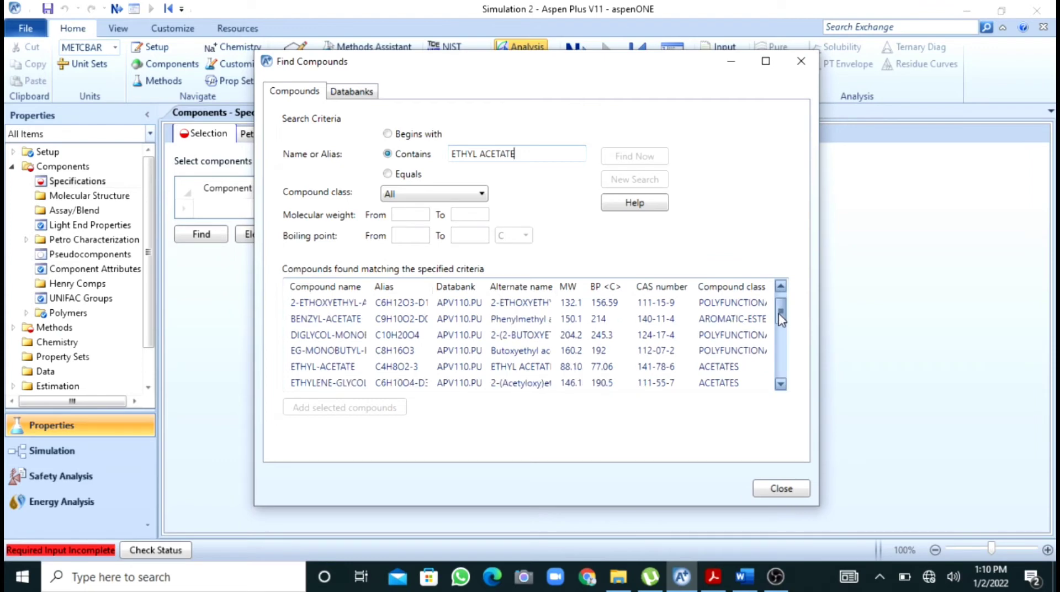
click(356, 365)
click(301, 411)
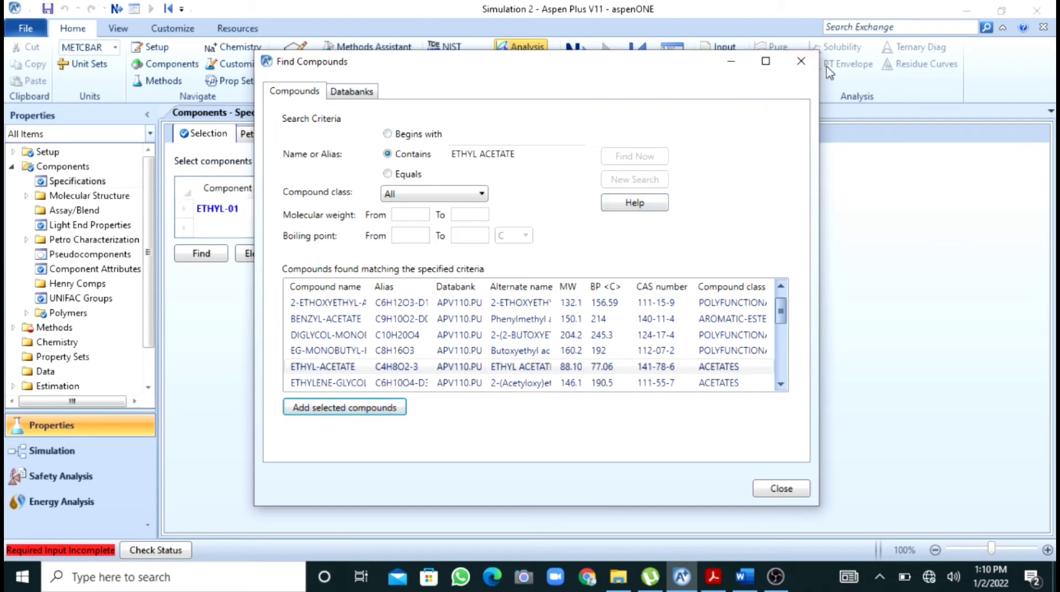
click(801, 61)
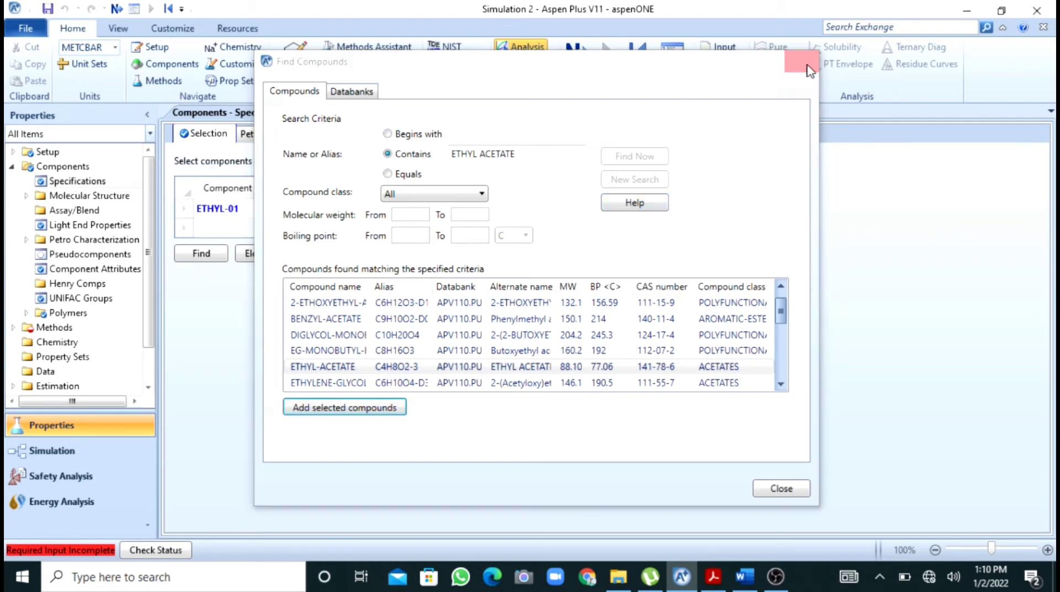
- Add WATER and ETHANOL to the component list below ethyl acetate
click(221, 232)
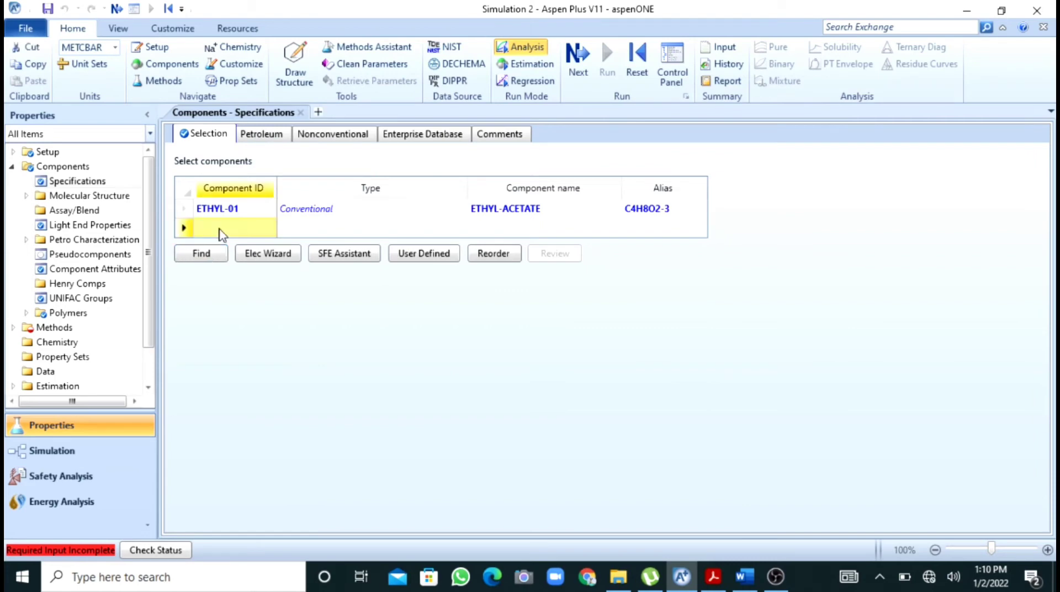
text(WATER)
key(Return)
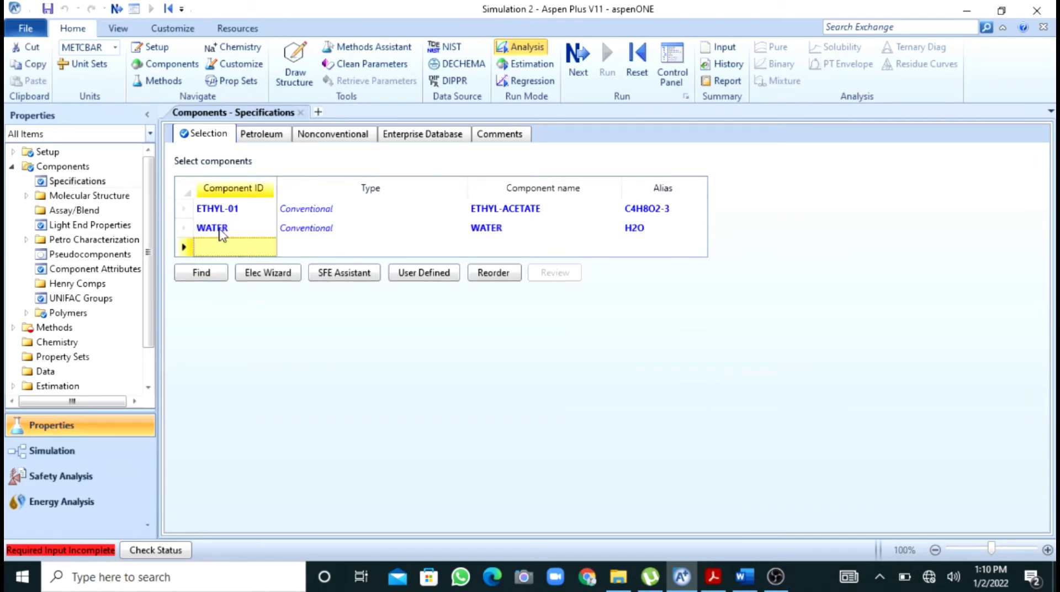
text(ETHAN)
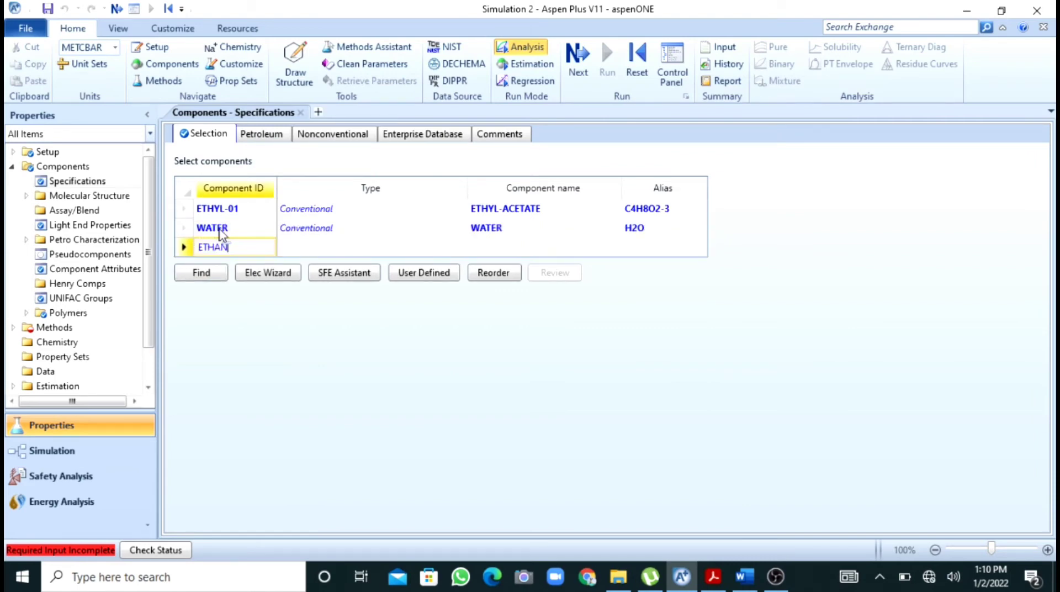
text(OL)
key(Return)
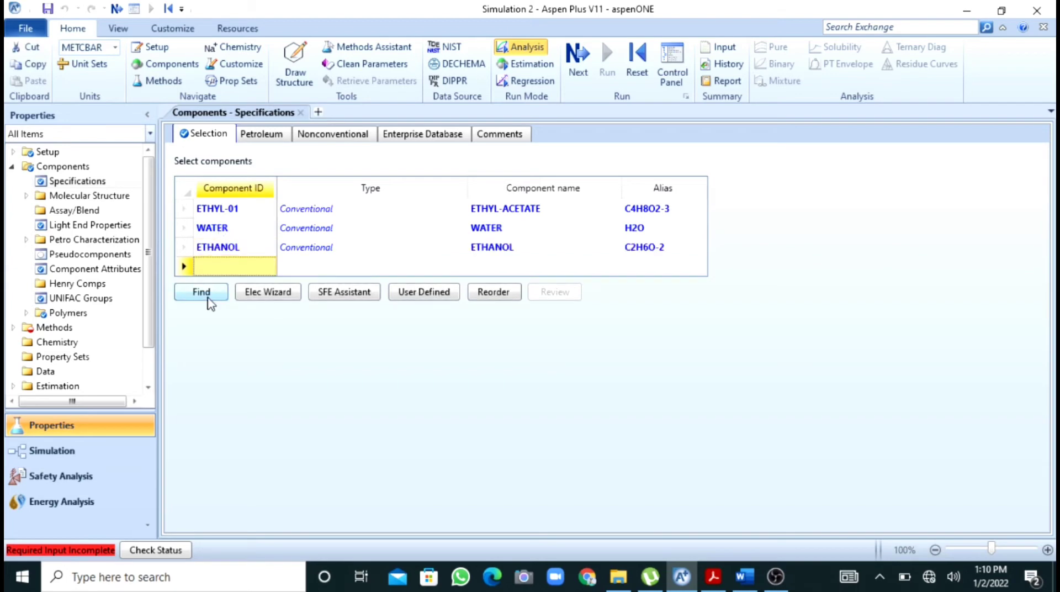
- Find compounds containing ACETIC ACID and add ACETIC-ACID (C2H4O2-1) to the component list
click(208, 298)
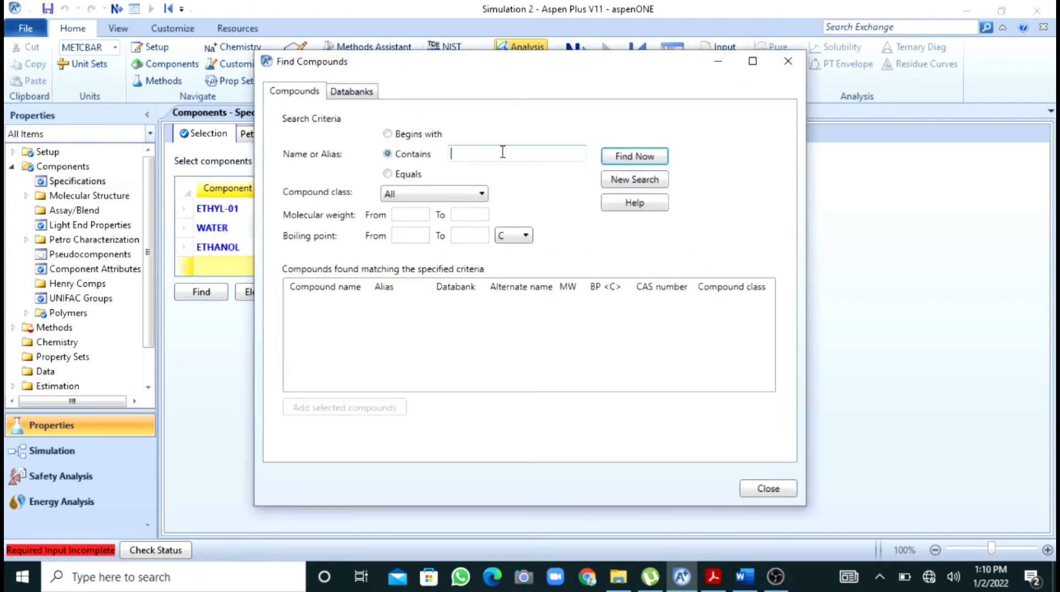
text(ACETIC ACID)
key(Return)
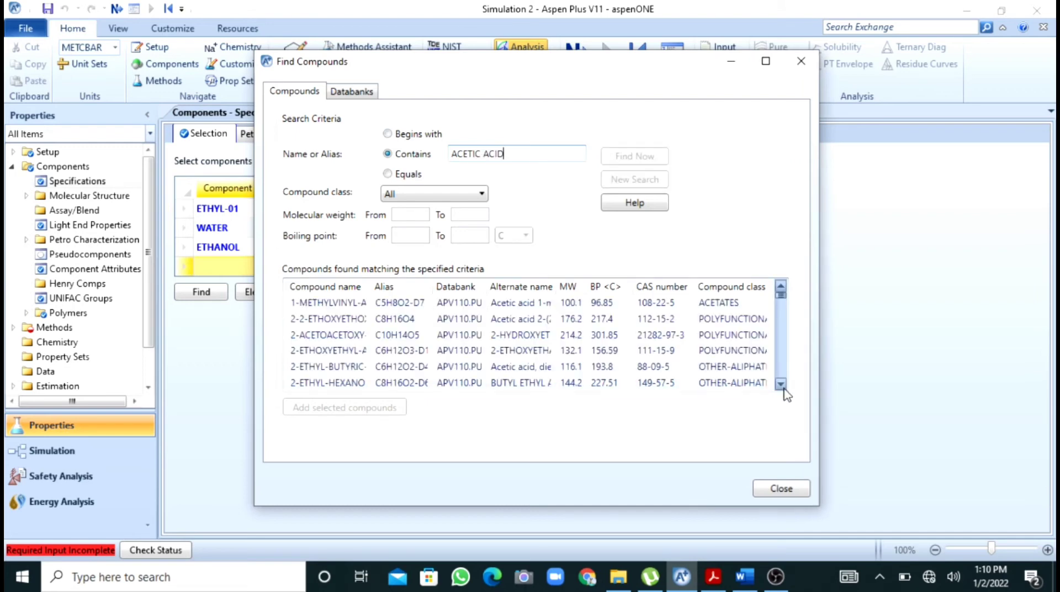
click(780, 385)
click(780, 384)
click(781, 385)
click(781, 385)
click(781, 385)
click(780, 384)
click(780, 384)
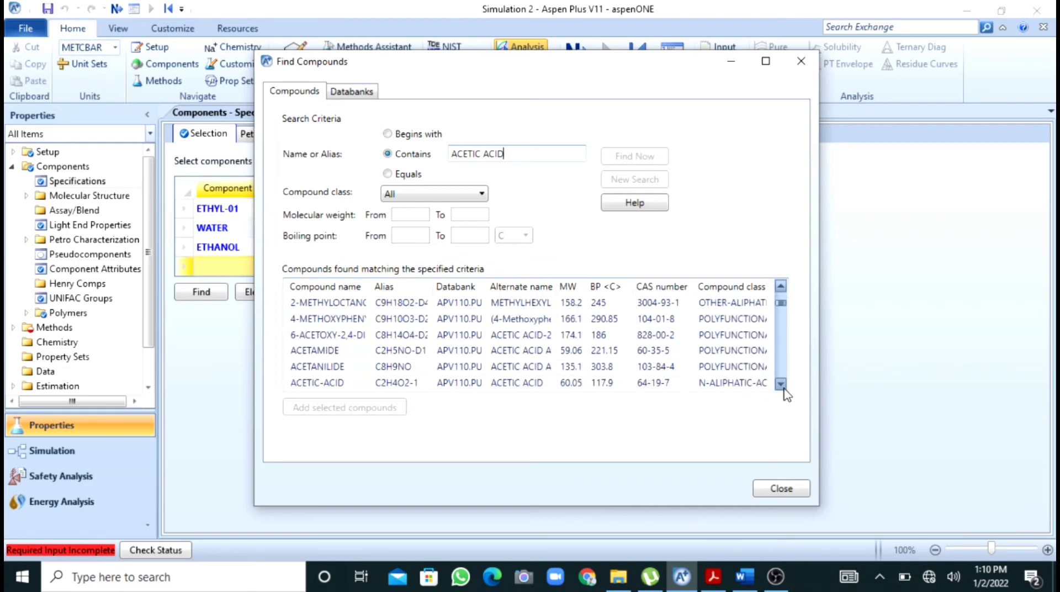
click(781, 384)
click(781, 385)
click(312, 350)
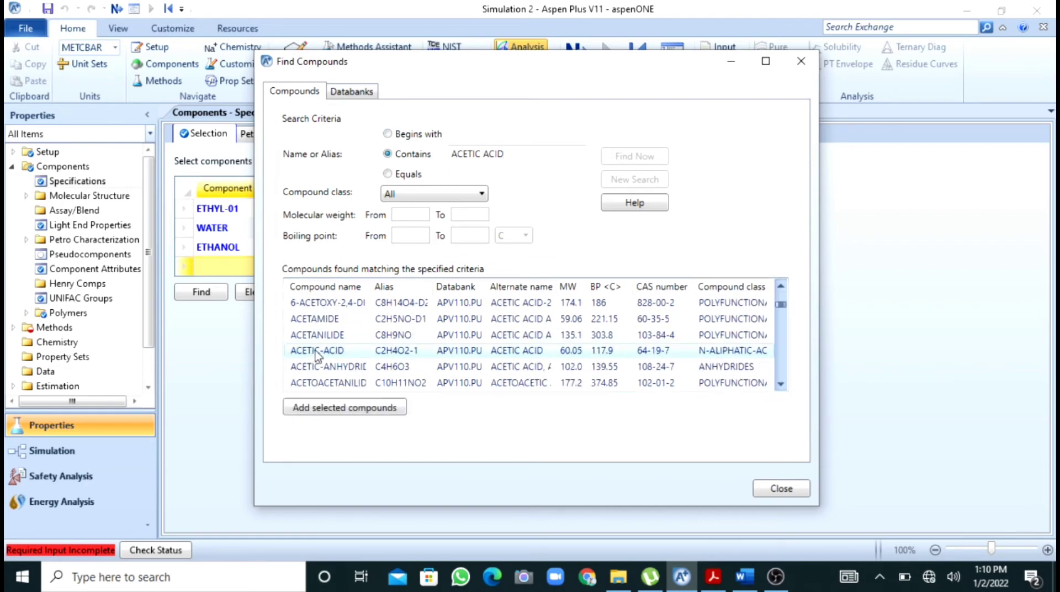
click(348, 411)
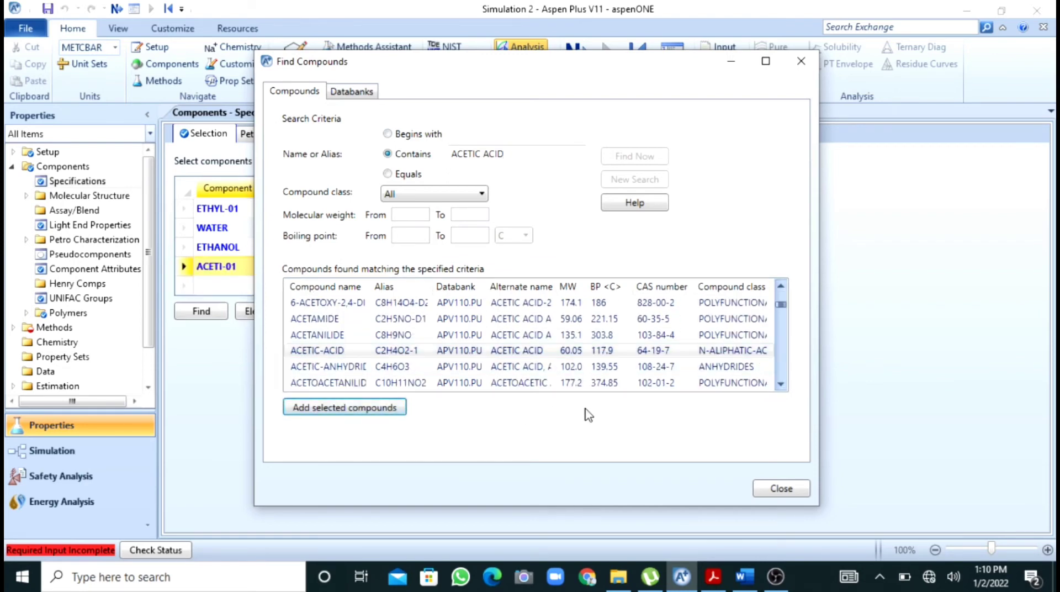
click(800, 488)
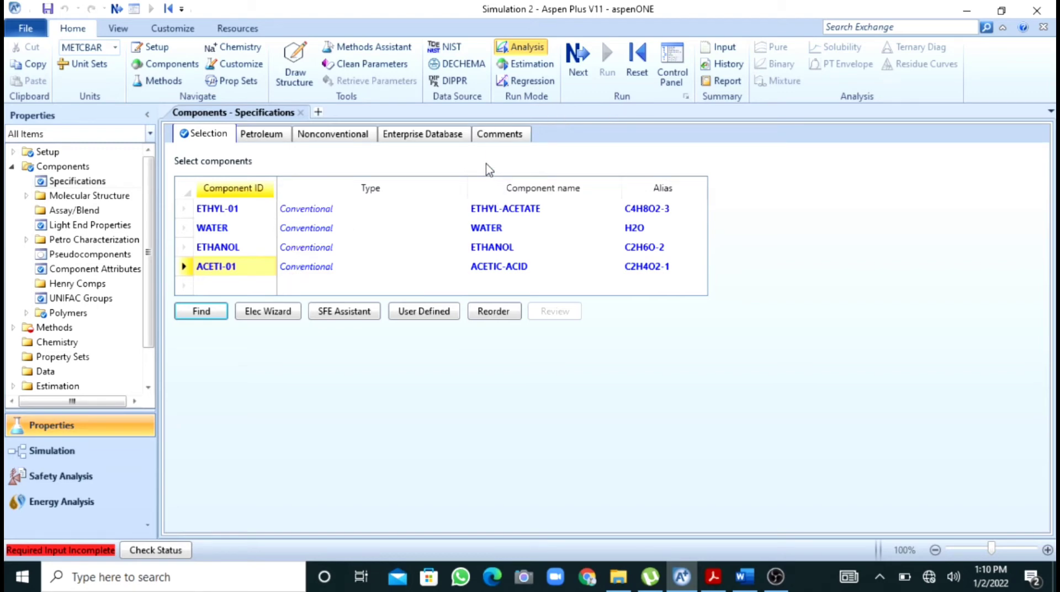
- Proceed to the property method specifications and set the base method to NRTL
click(573, 64)
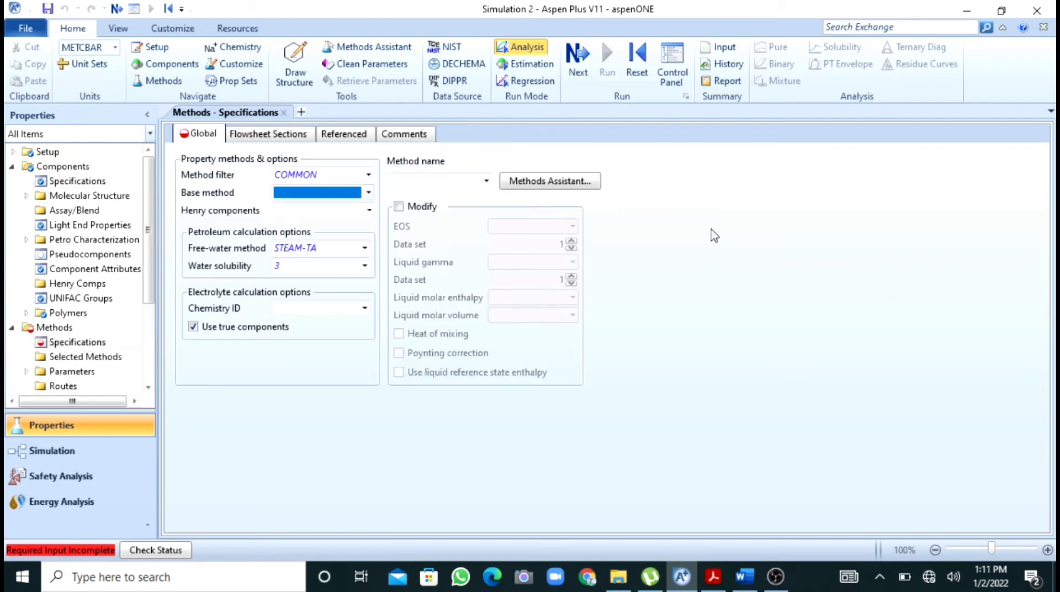
click(368, 193)
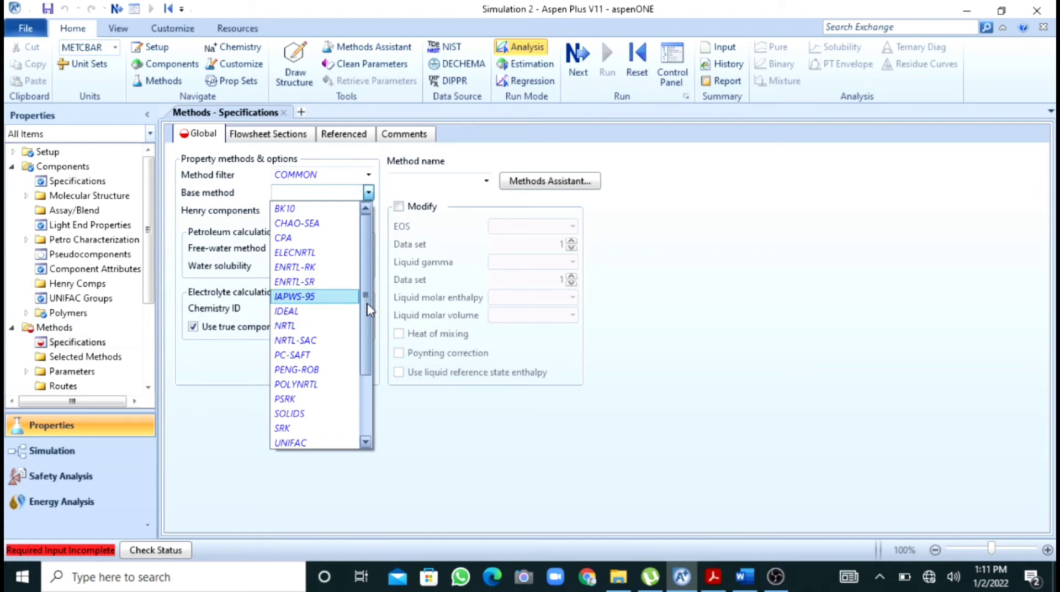
click(300, 326)
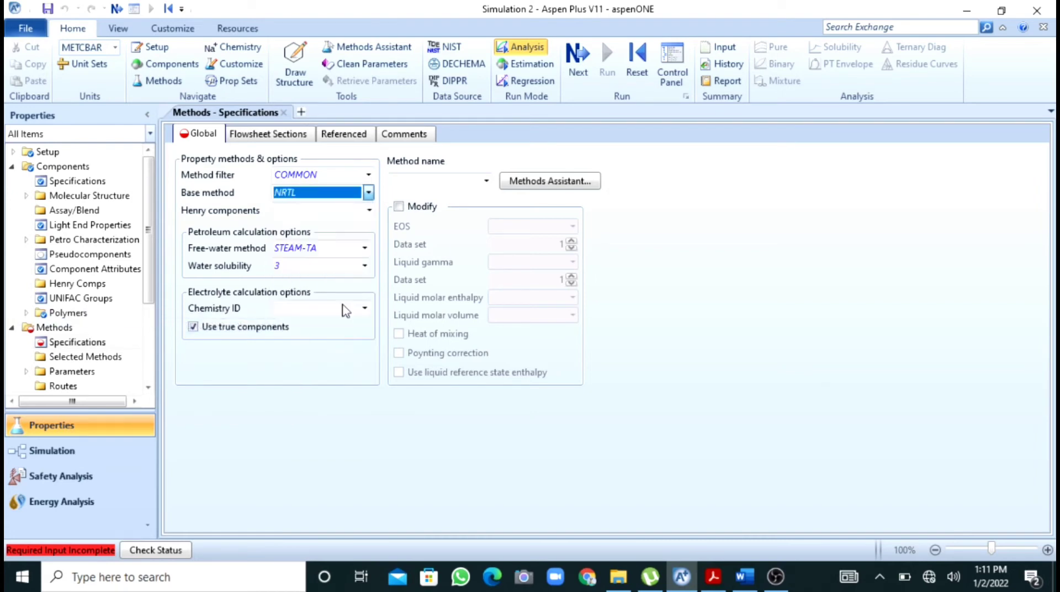
- Enable estimation using UNIFAC for the NRTL binary interaction parameters and run the properties analysis through to completion
click(576, 64)
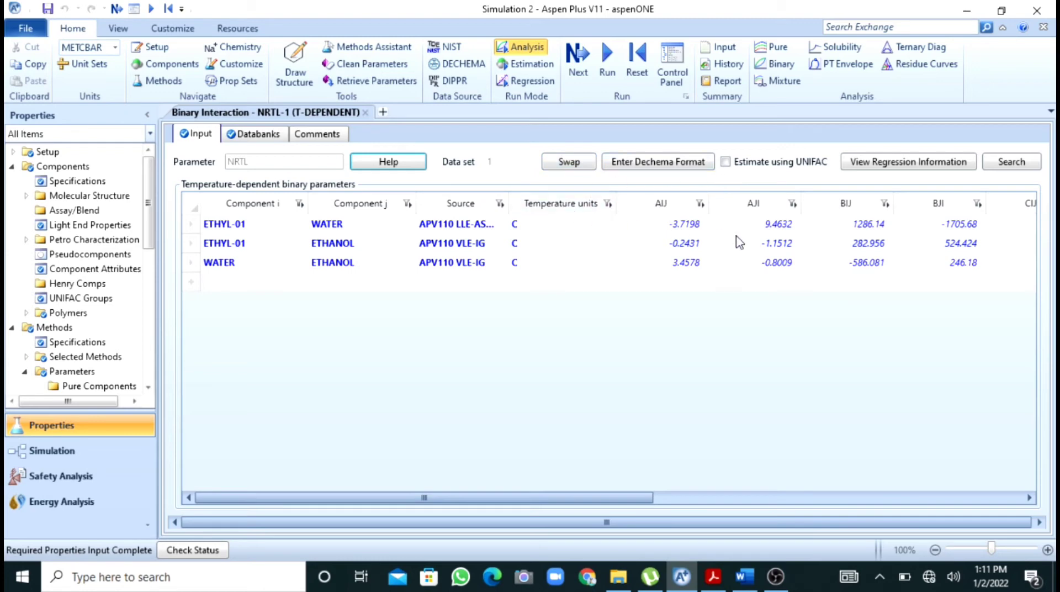
click(727, 163)
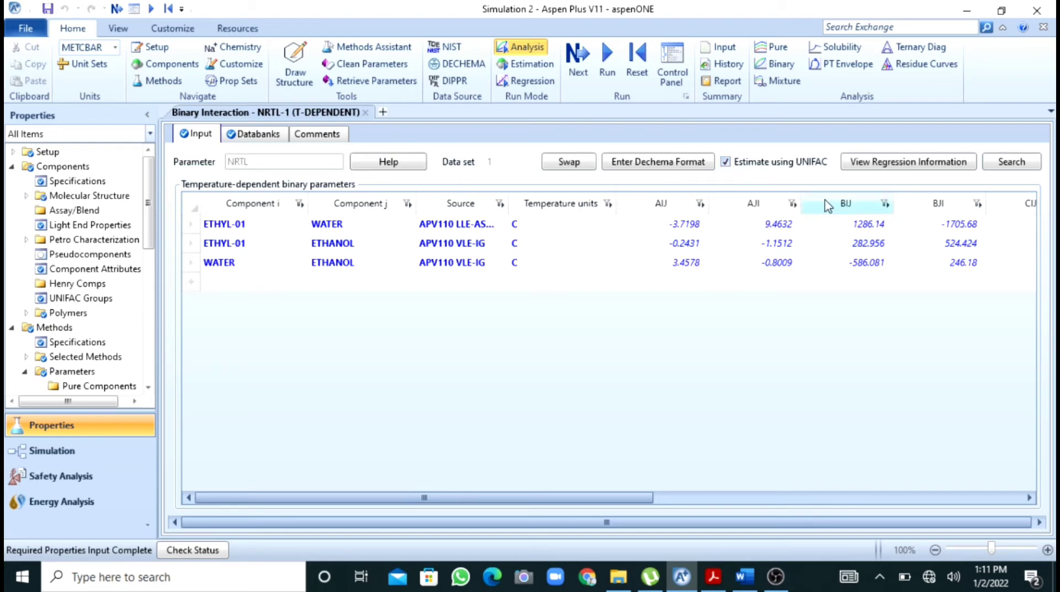
click(607, 67)
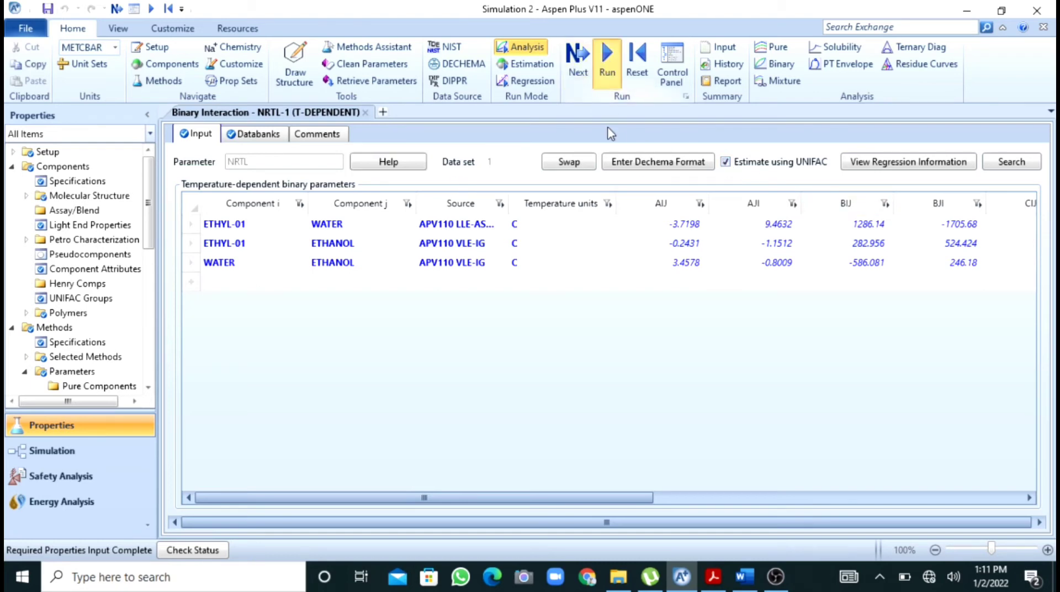
click(583, 71)
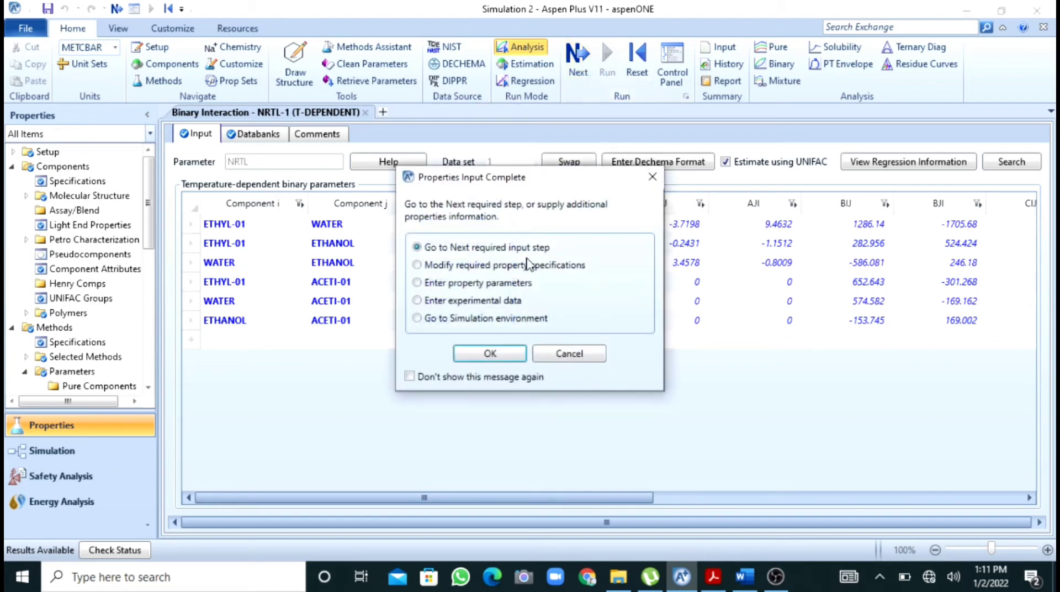
click(489, 353)
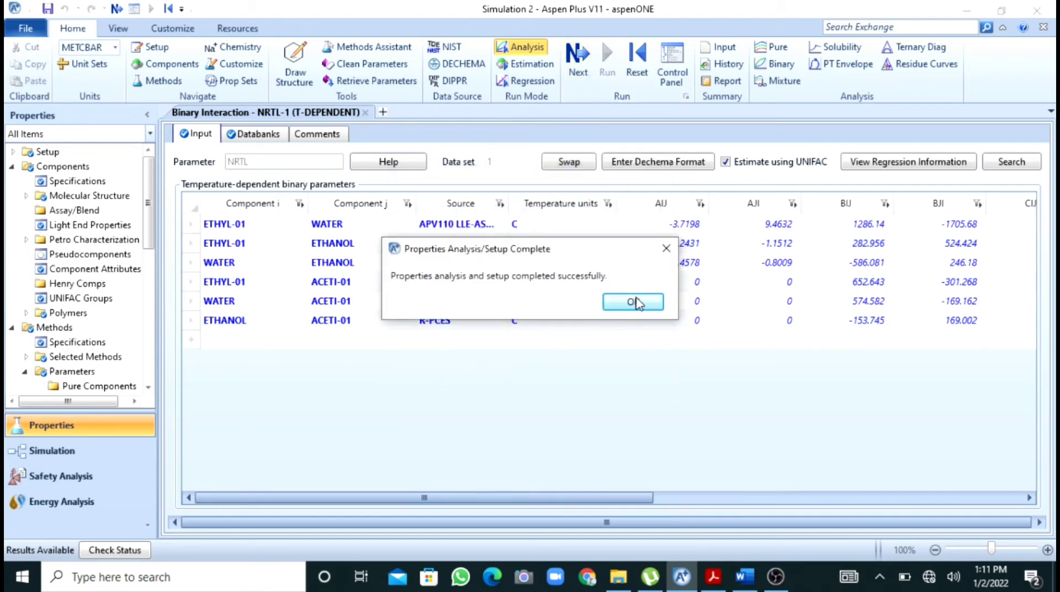
click(635, 302)
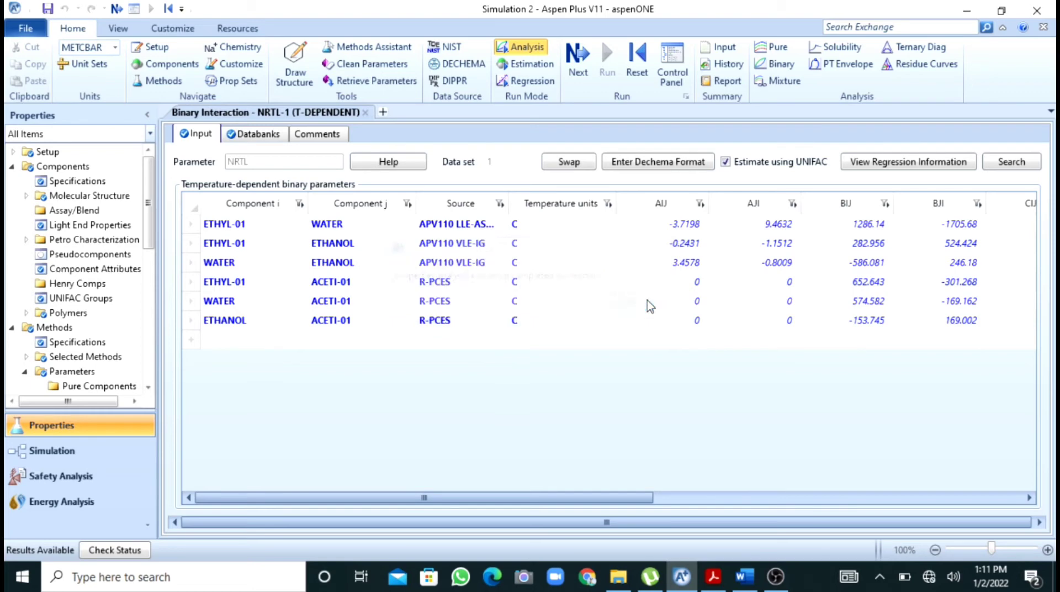
- Switch to the simulation environment, place a HeatX exchanger near the middle of the main flowsheet and enlarge its icon
click(55, 452)
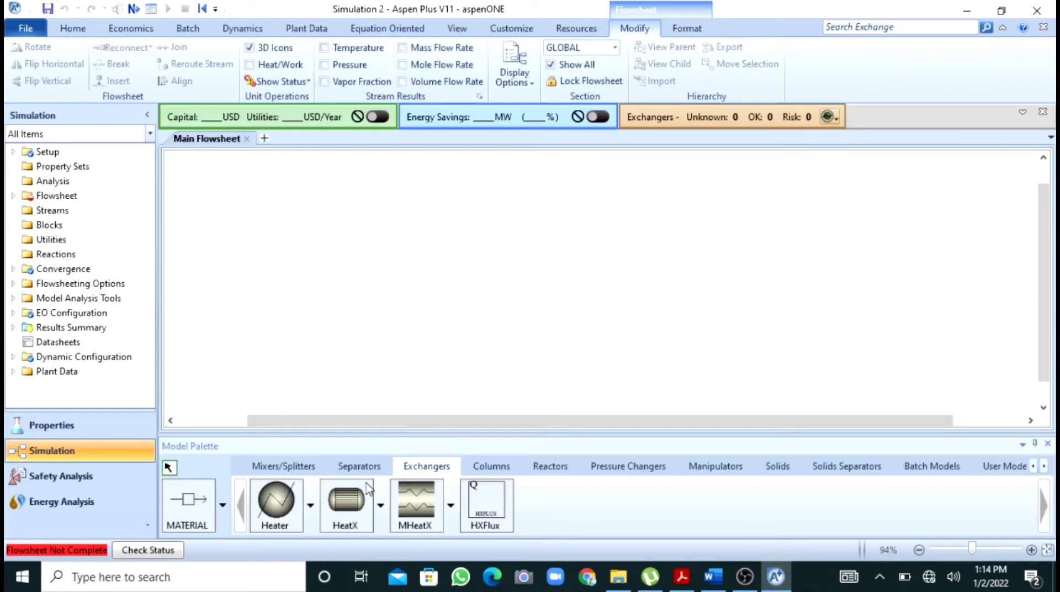
click(433, 466)
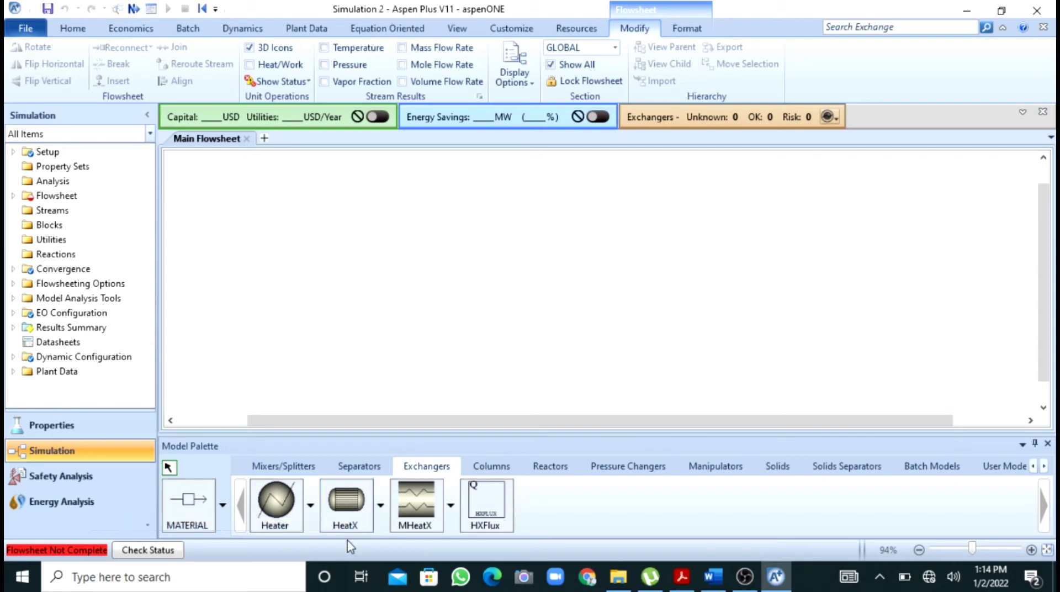
click(347, 505)
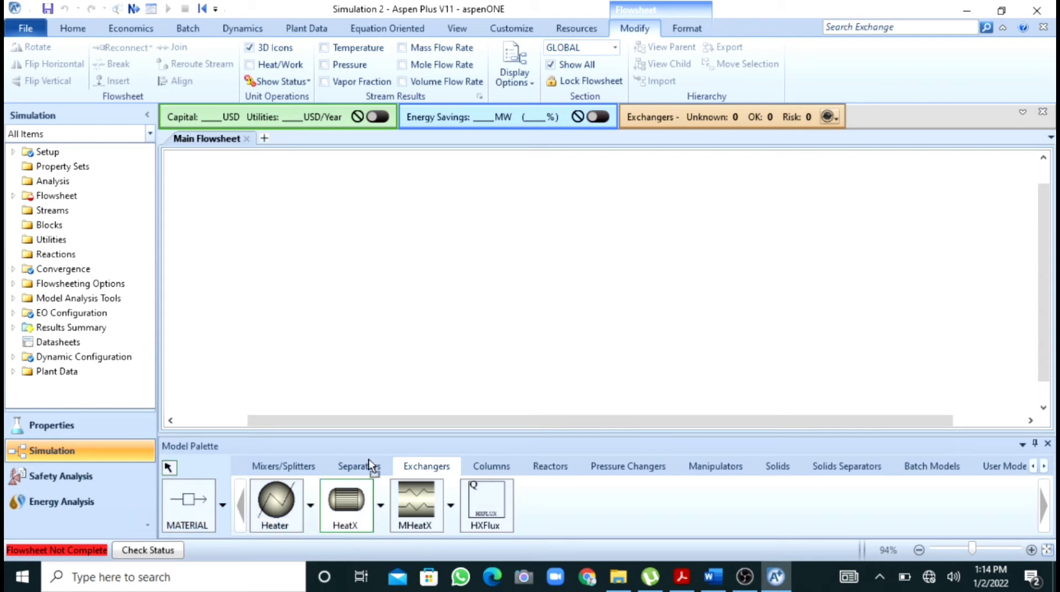
click(483, 298)
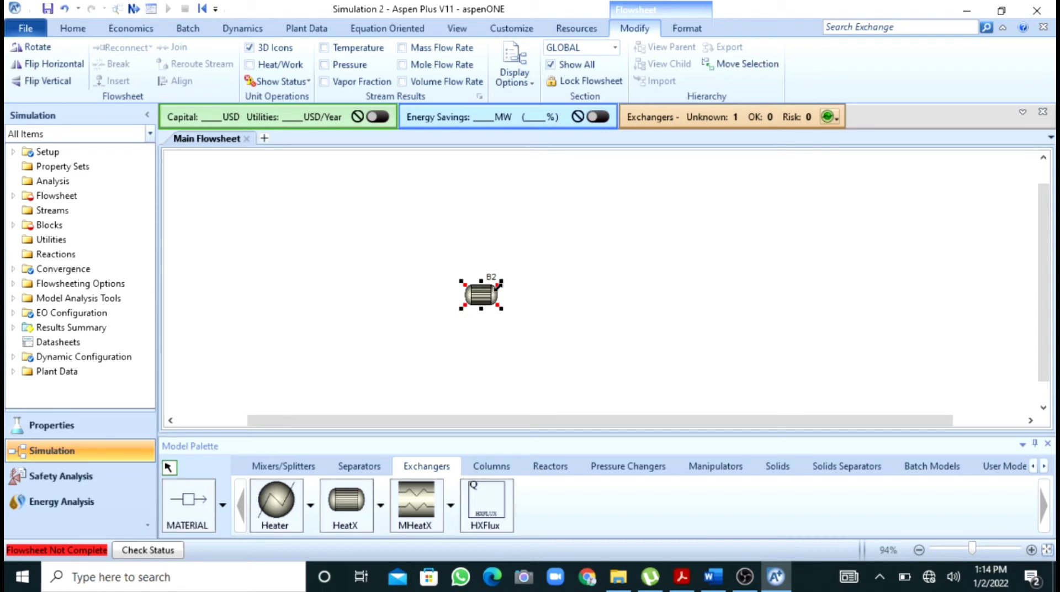
drag(498, 282, 516, 271)
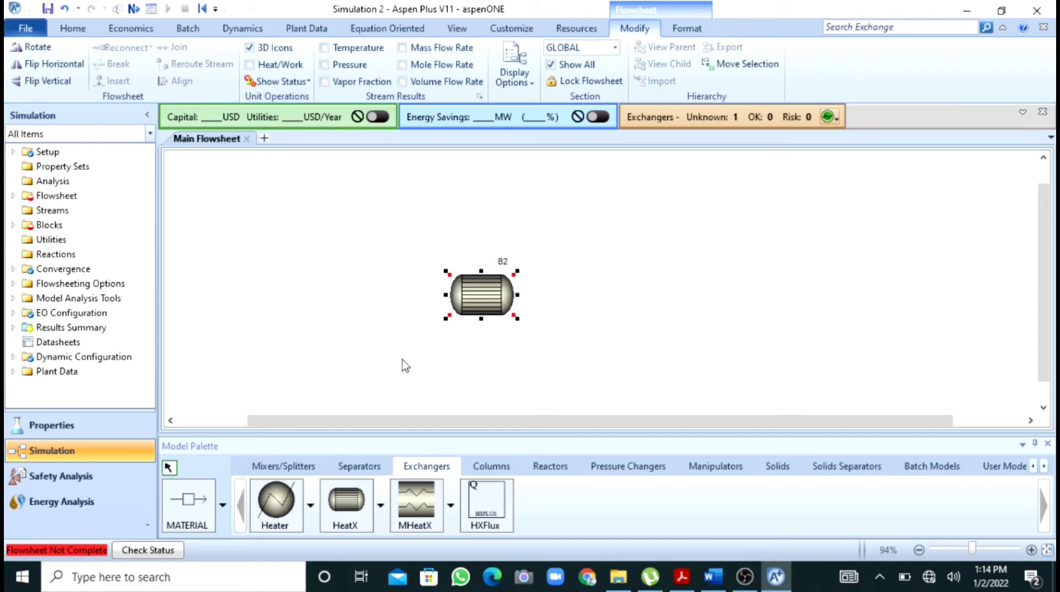
click(387, 339)
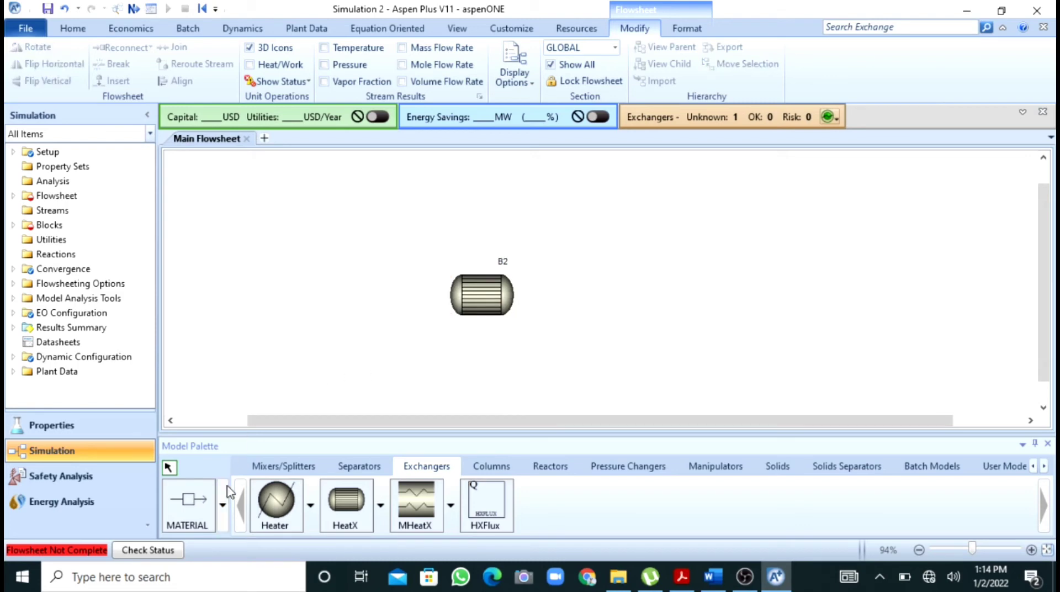
- Connect a material feed stream to the cold inlet of the HeatX block, starting below and to the left of the exchanger
click(212, 503)
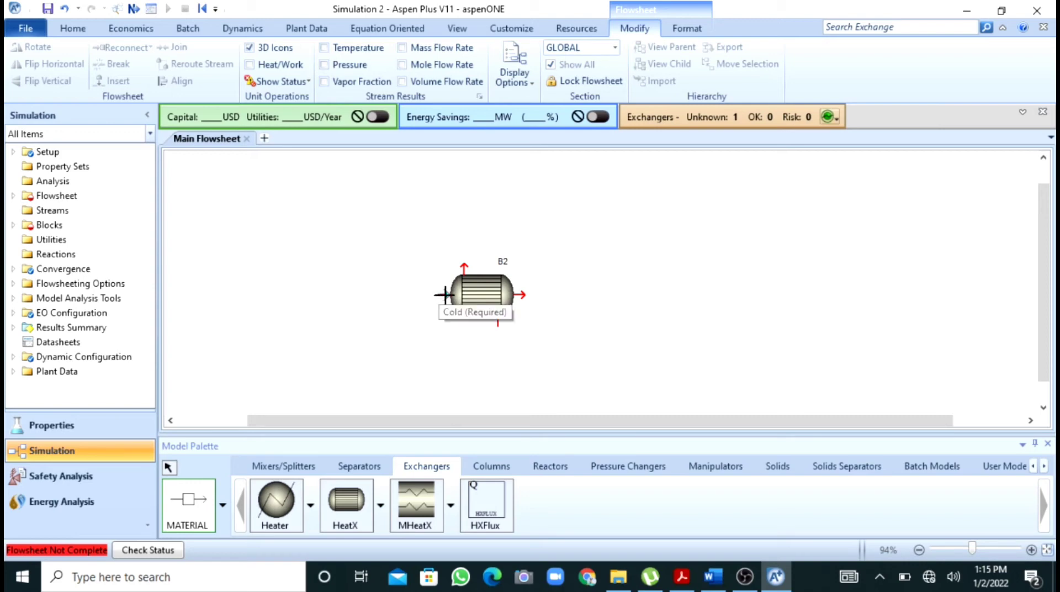
click(445, 294)
click(369, 346)
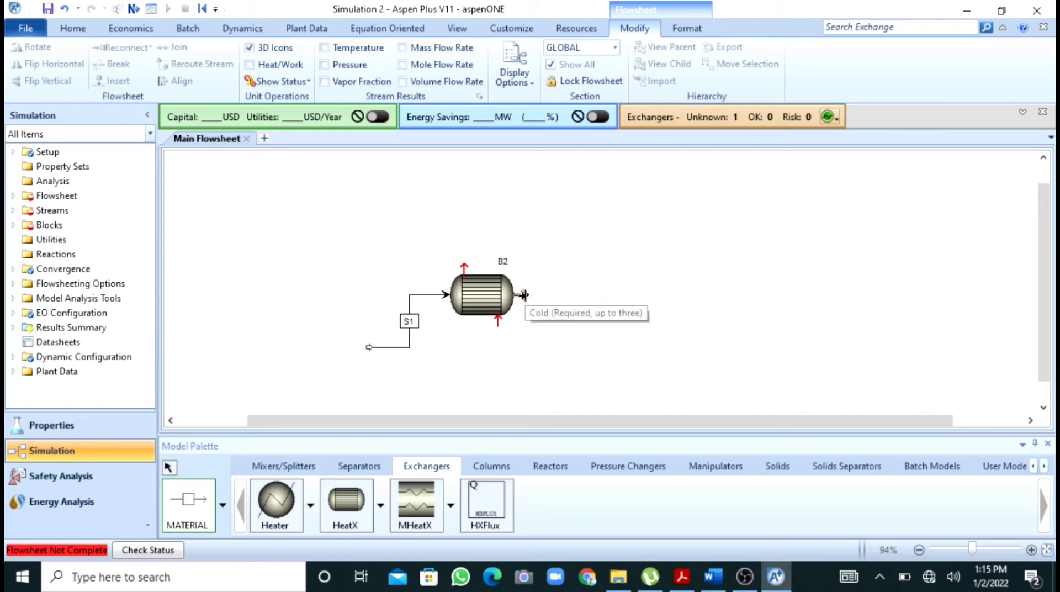
- Connect material streams to the HeatX block's cold outlet, hot inlet beneath the exchanger and hot outlet above it
click(523, 294)
click(601, 327)
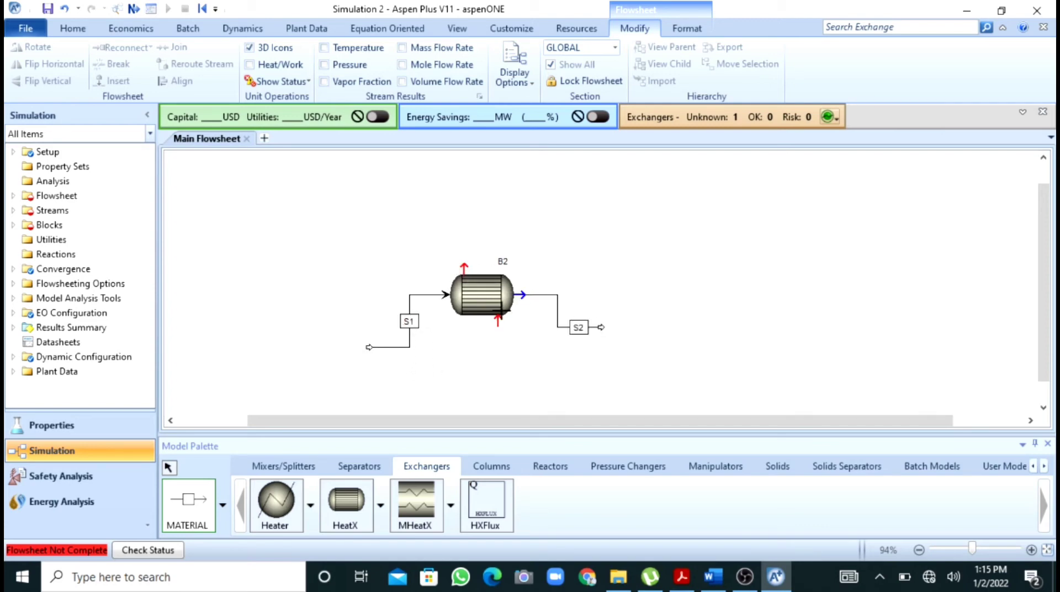
click(495, 324)
click(553, 362)
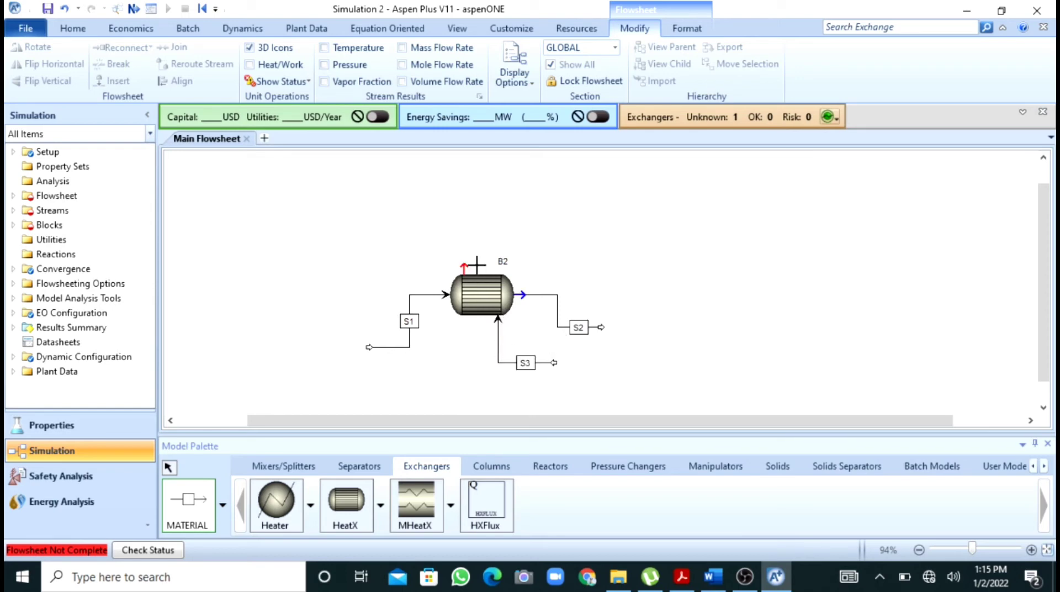
click(465, 268)
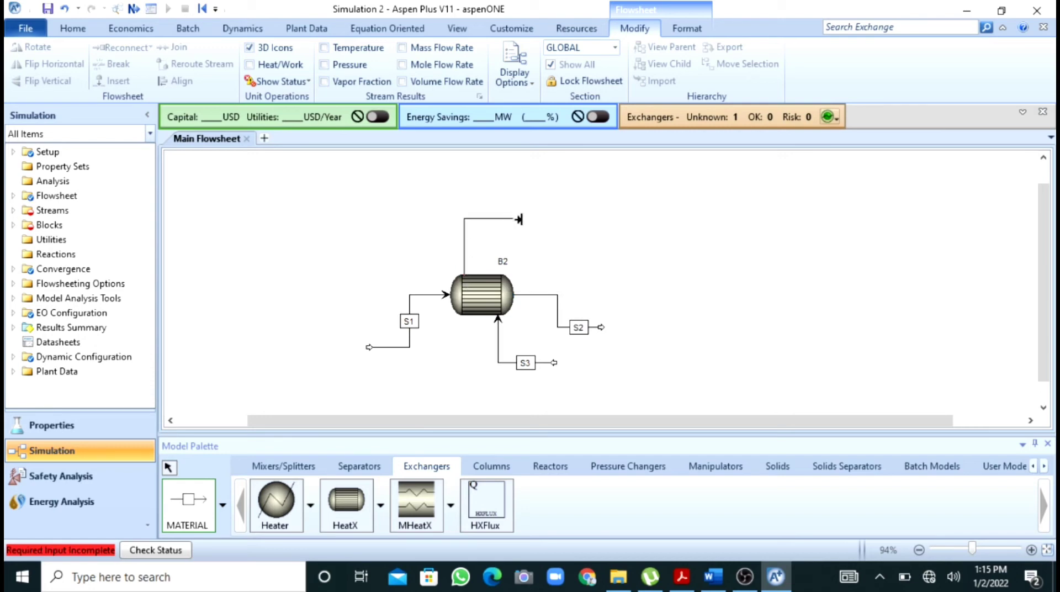
click(532, 223)
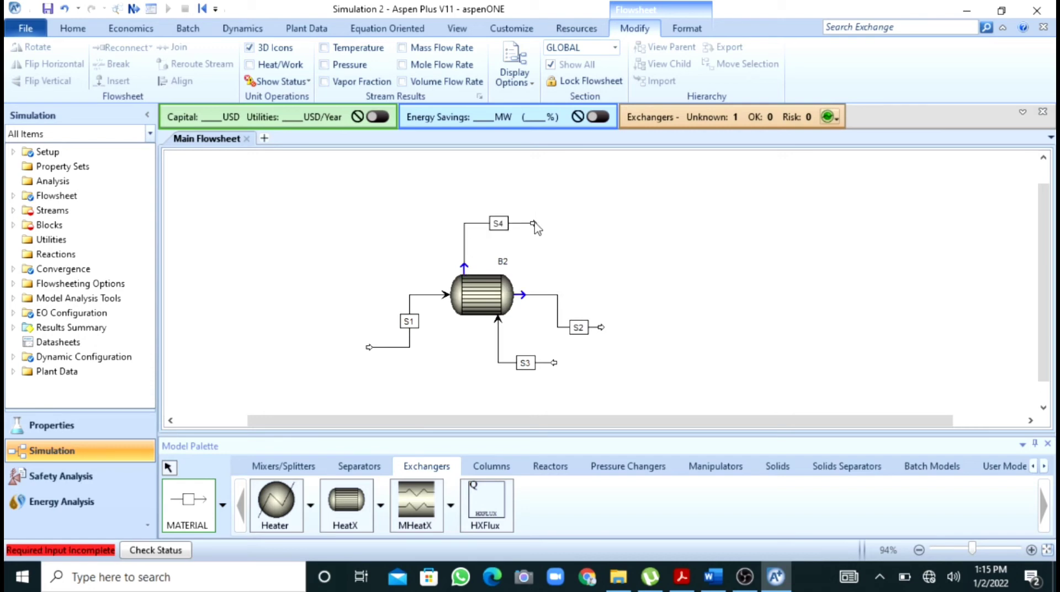
click(169, 468)
- Rename the cold inlet stream CIN, the cold outlet stream COUT and the hot inlet stream HIN
click(409, 321)
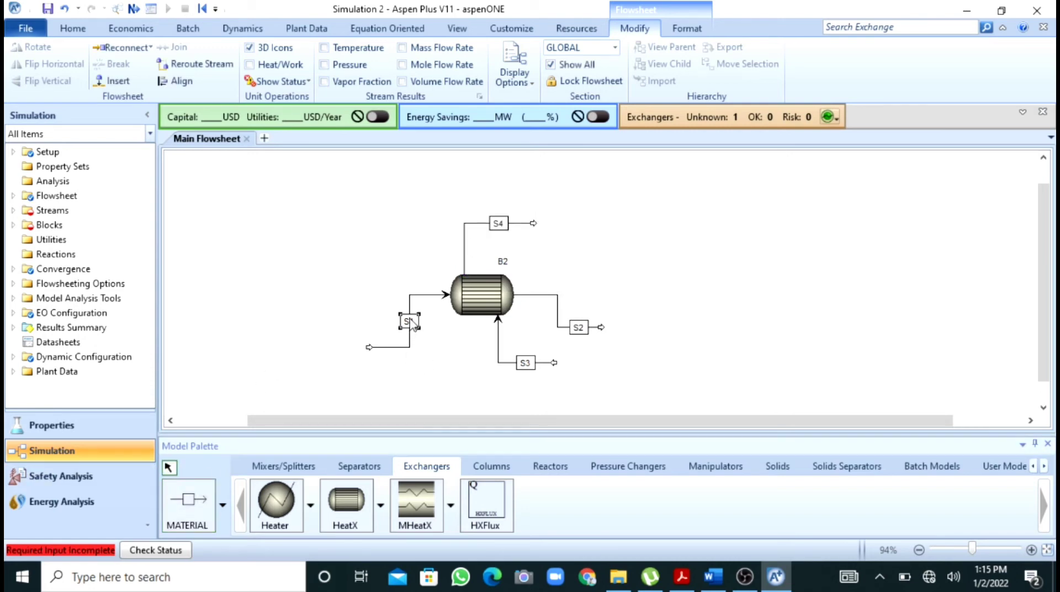
click(409, 321)
key(Return)
click(578, 326)
click(578, 326)
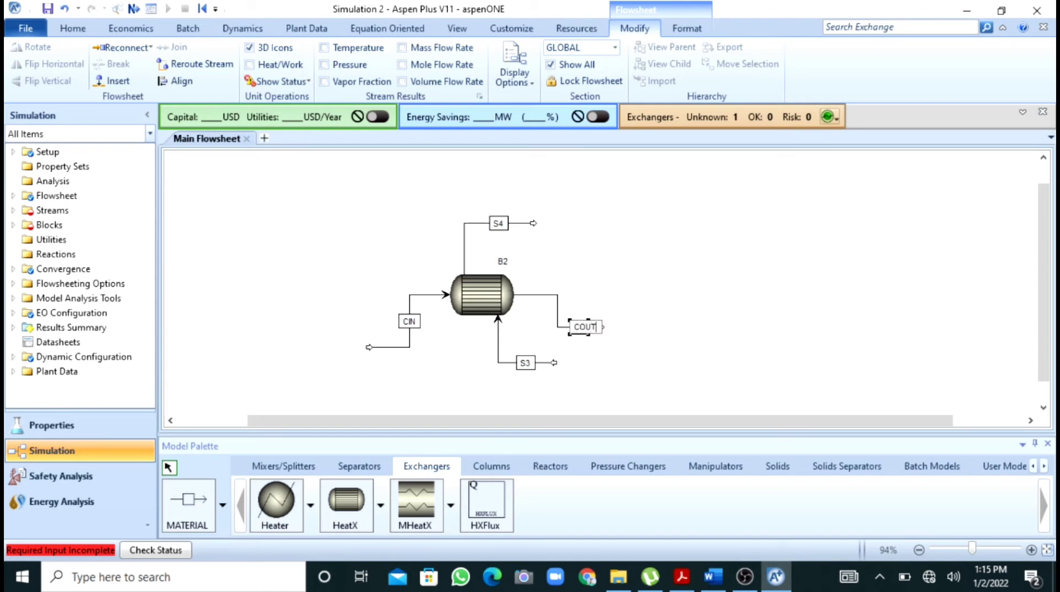
key(Return)
click(526, 362)
click(526, 362)
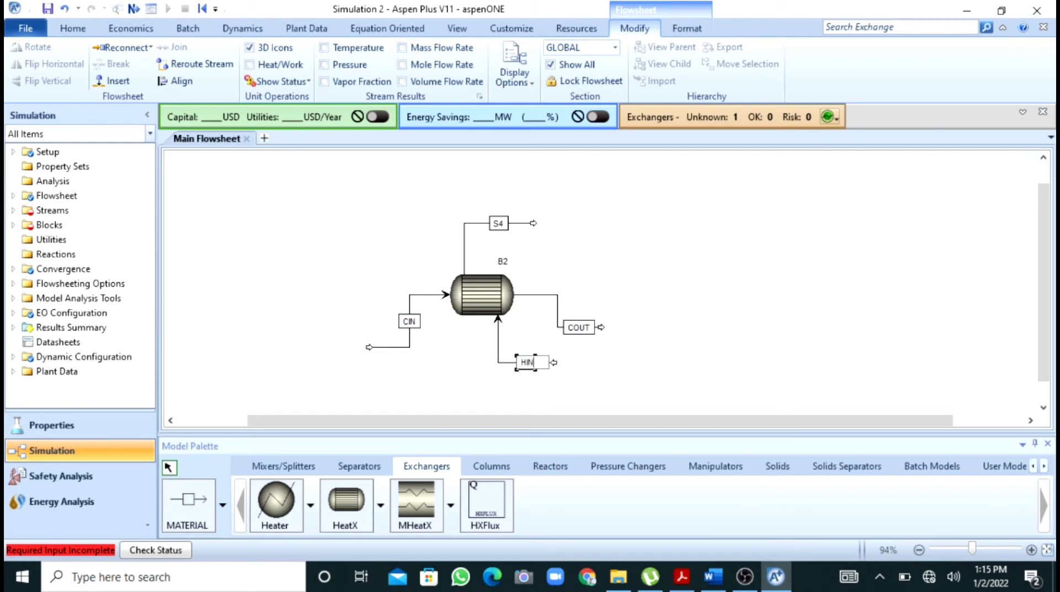
key(Return)
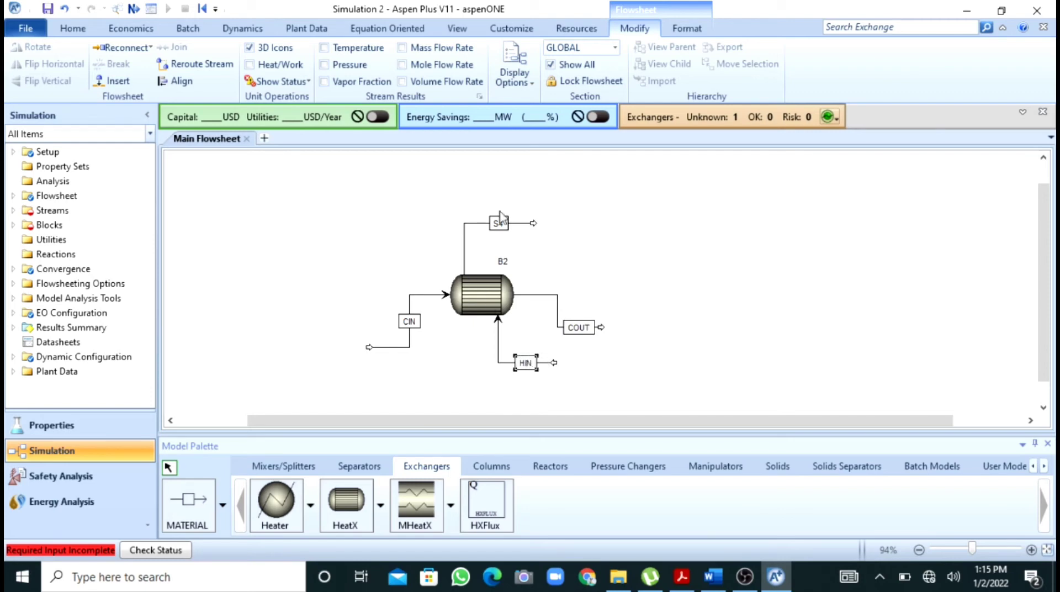
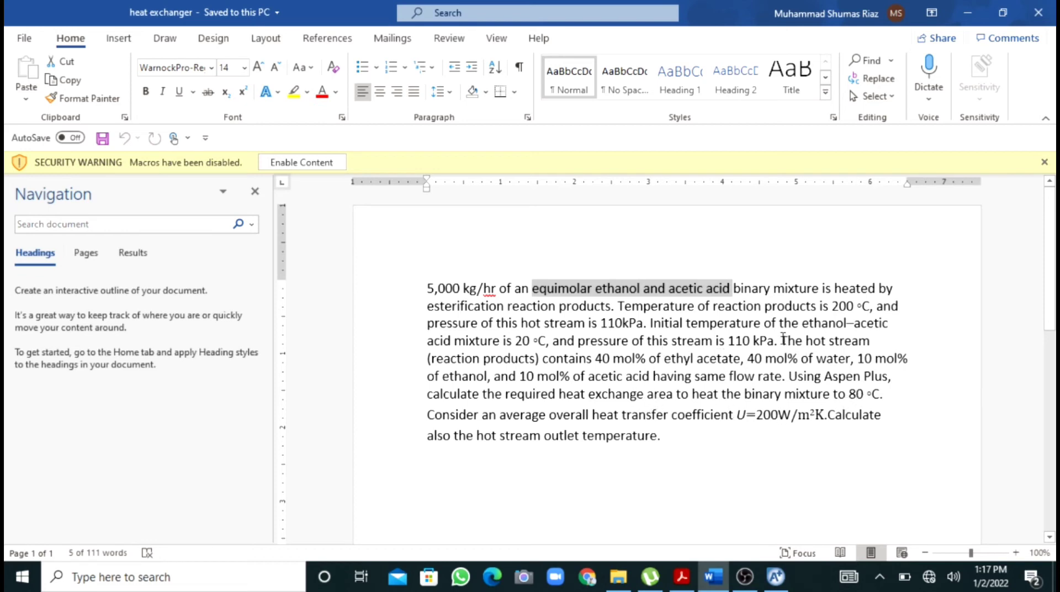
- Review the hot stream composition in the Word problem statement and return to Aspen Plus
drag(781, 341, 907, 360)
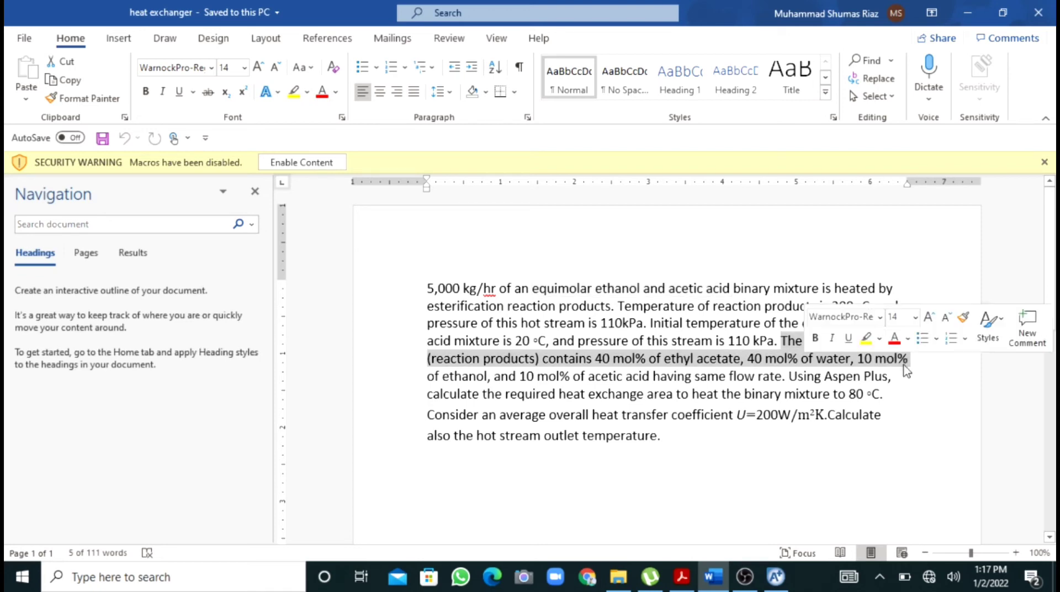
click(889, 265)
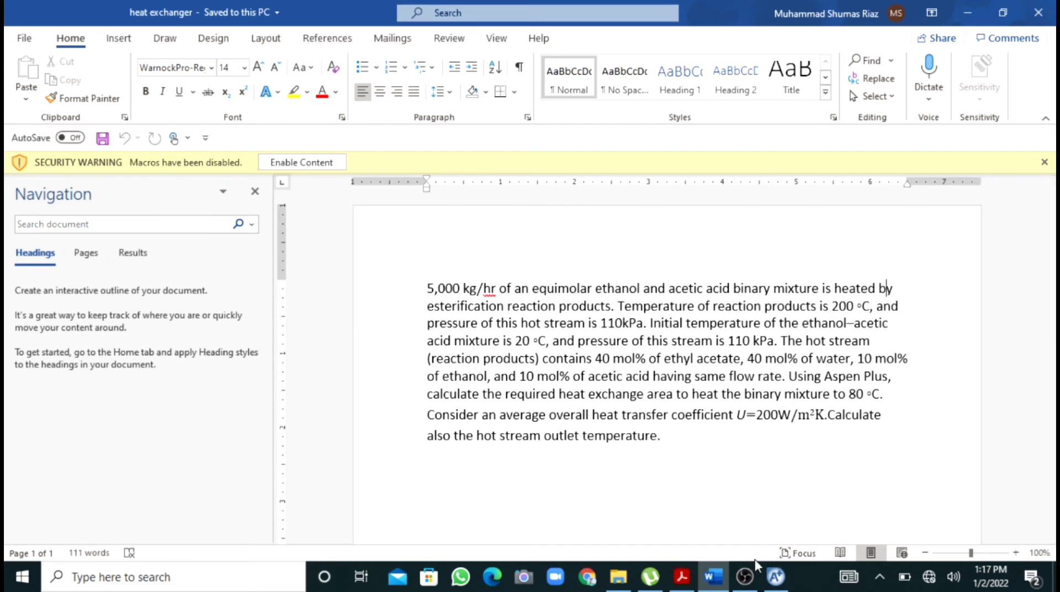
click(783, 583)
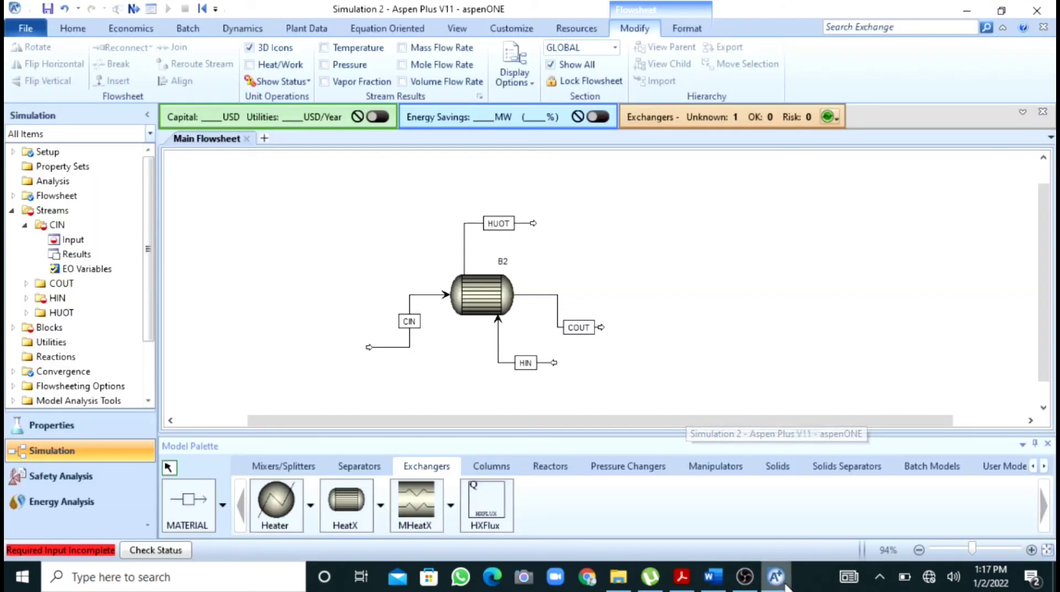
- Open the CIN stream specifications and set the temperature to 20 C and the pressure to 110 kPa
click(409, 302)
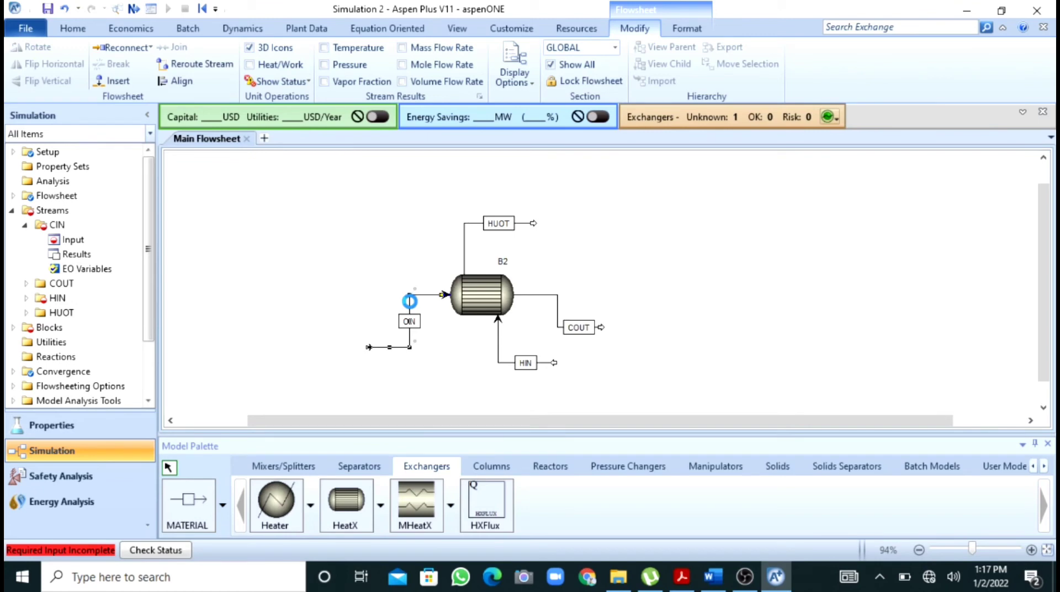
double_click(410, 301)
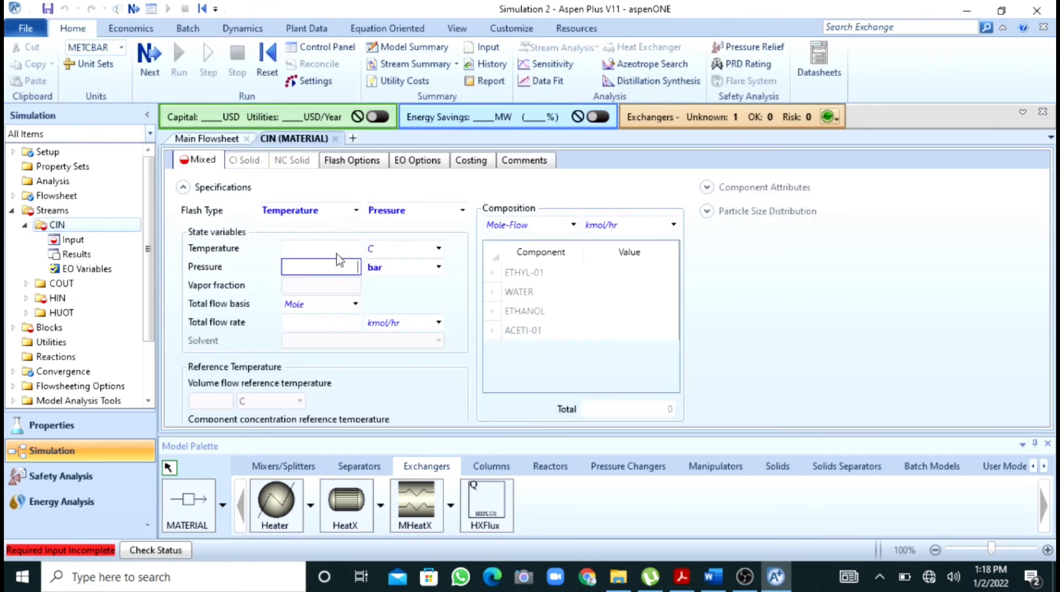
click(333, 248)
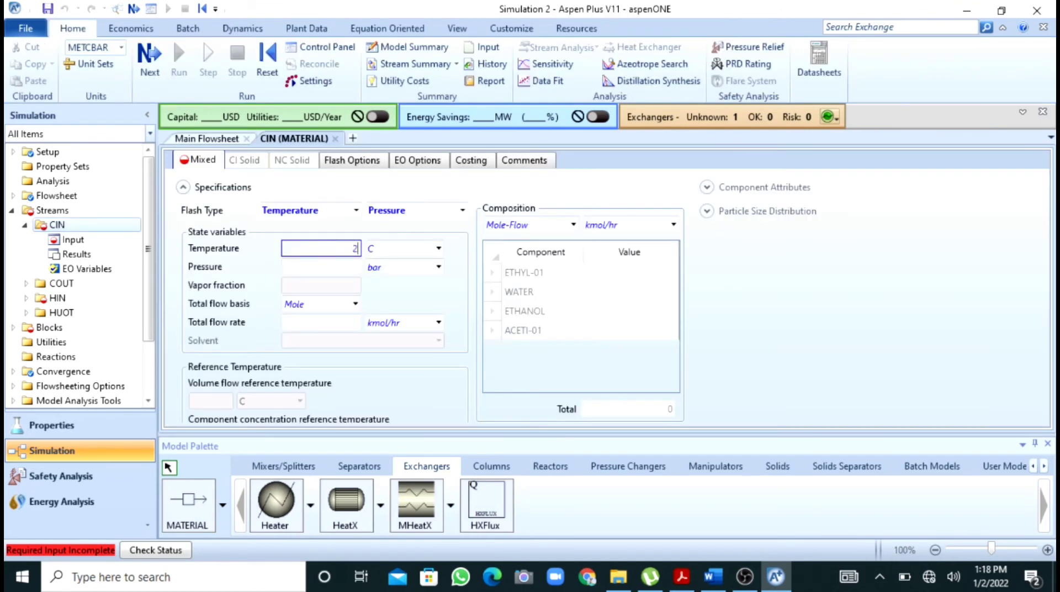
text(20)
click(329, 267)
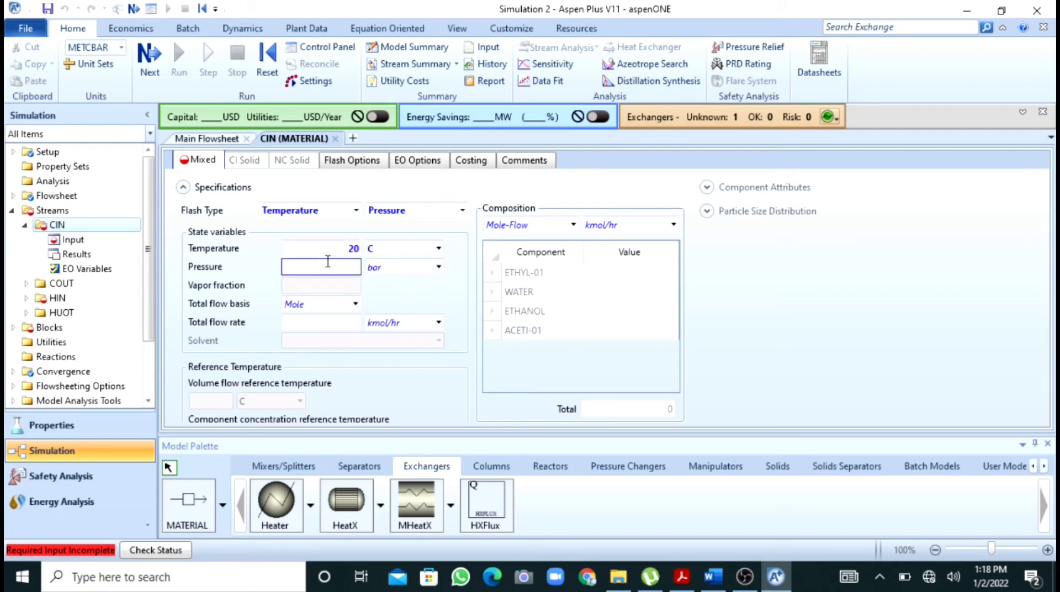
click(438, 266)
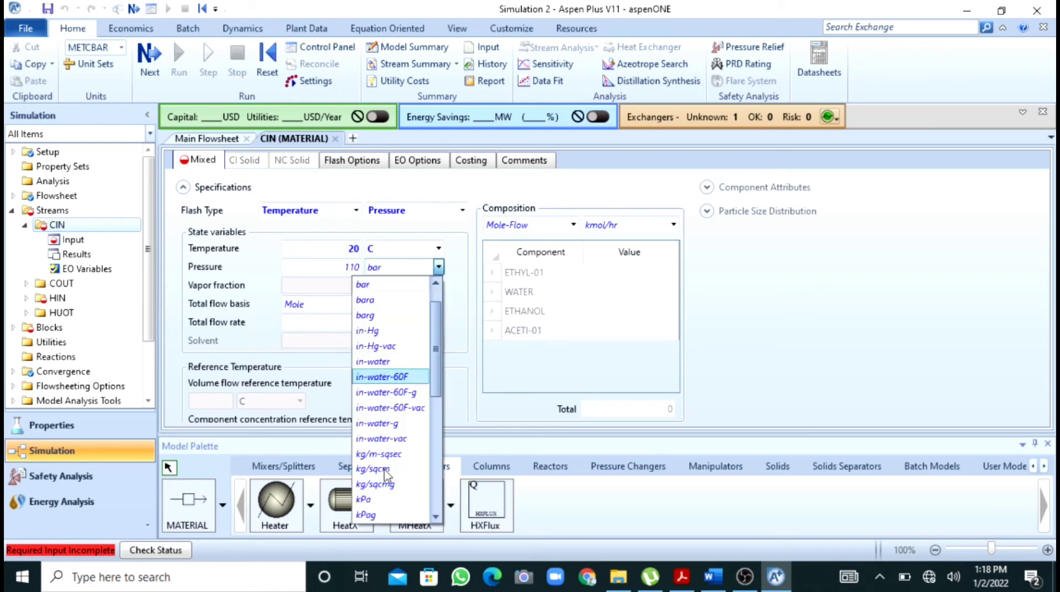
click(367, 498)
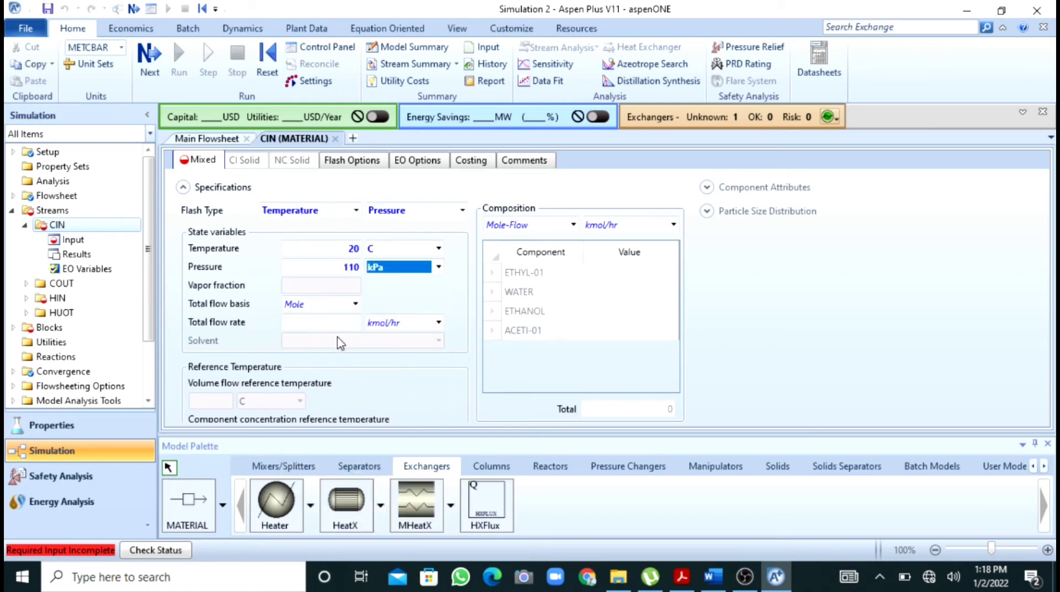
- Set the CIN stream's total flow basis to Mass and its total flow rate to 5000 kg/hr
click(319, 330)
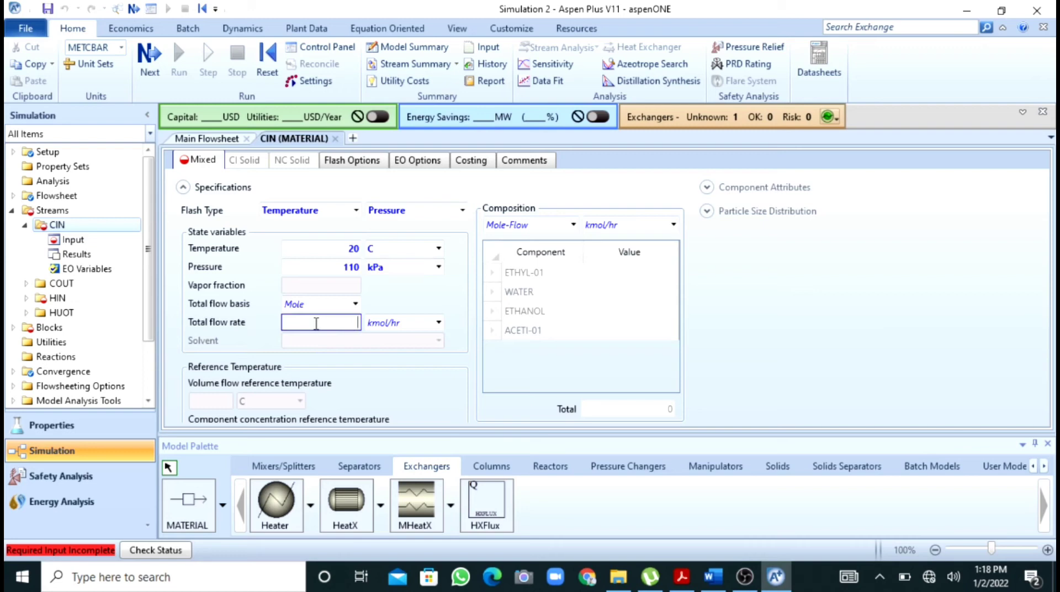
click(356, 304)
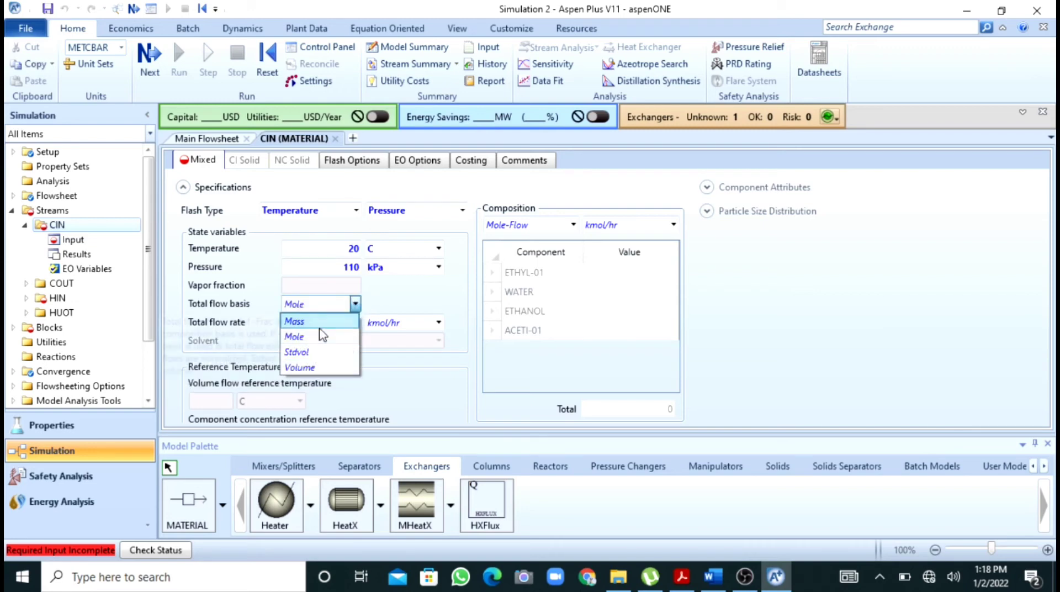
click(312, 323)
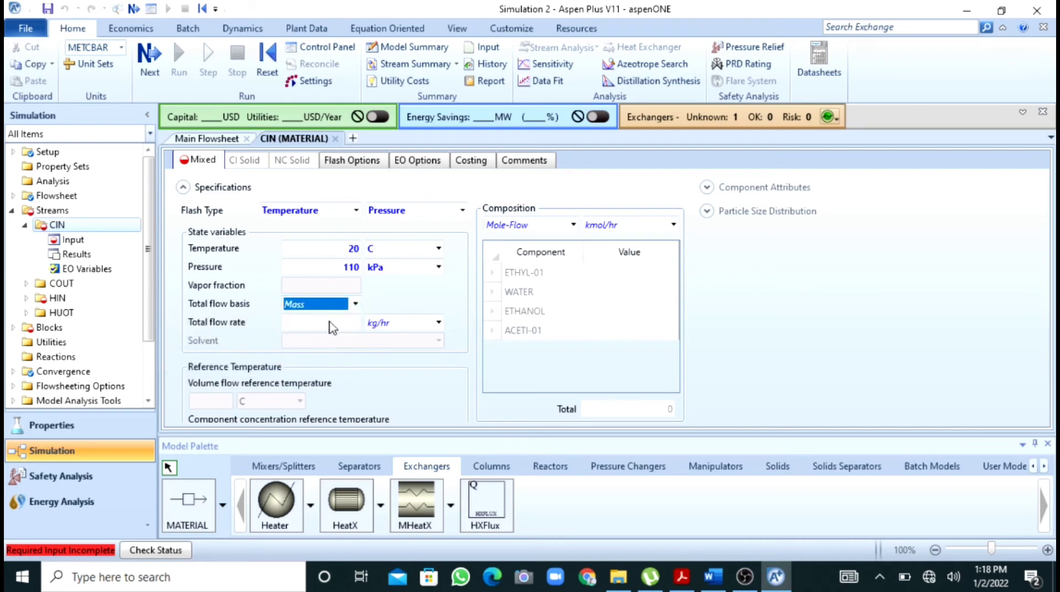
click(330, 321)
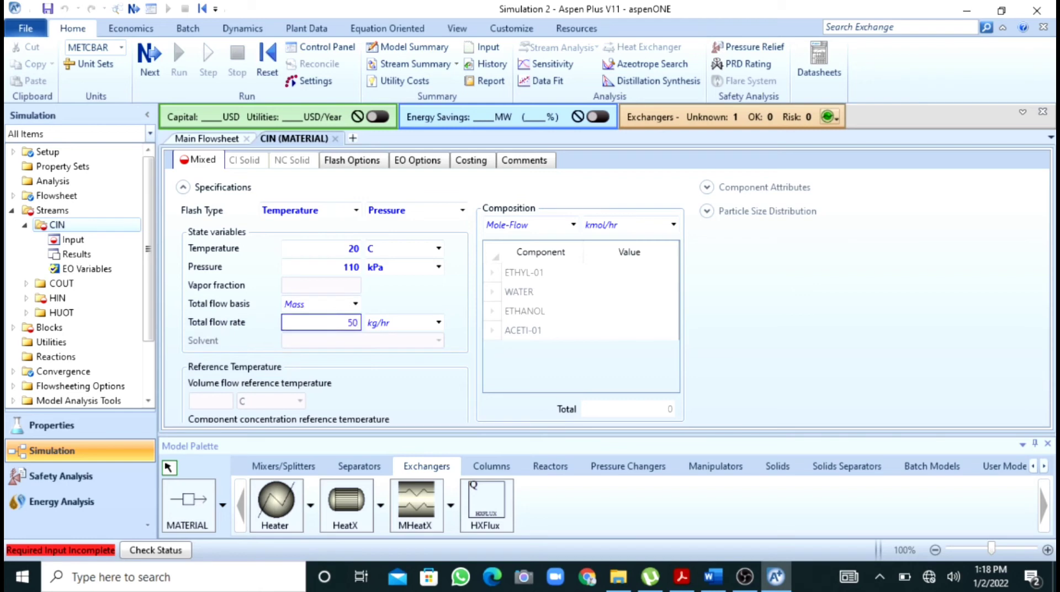
- Specify the CIN composition as Mass-Frac, with 0.5 for ETHANOL and 0.5 for ACETI-01, consulting the Word problem statement
click(572, 225)
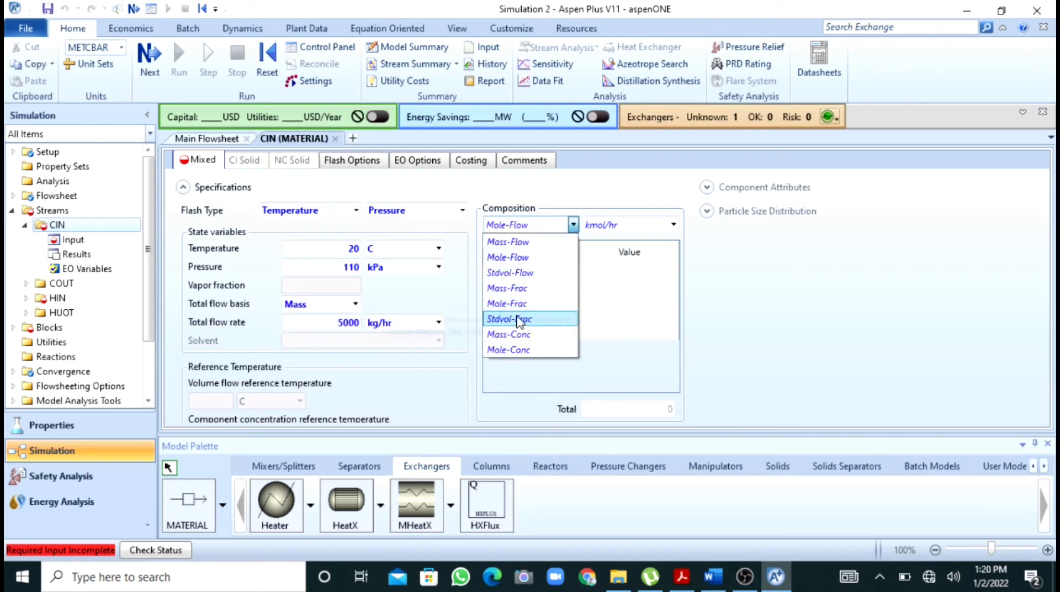
click(511, 288)
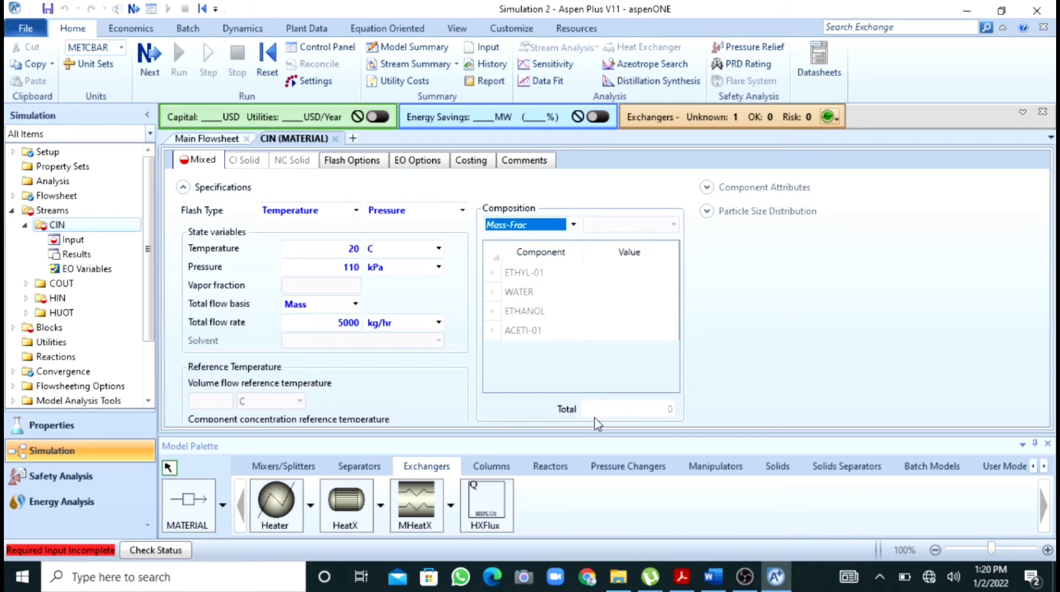
click(713, 576)
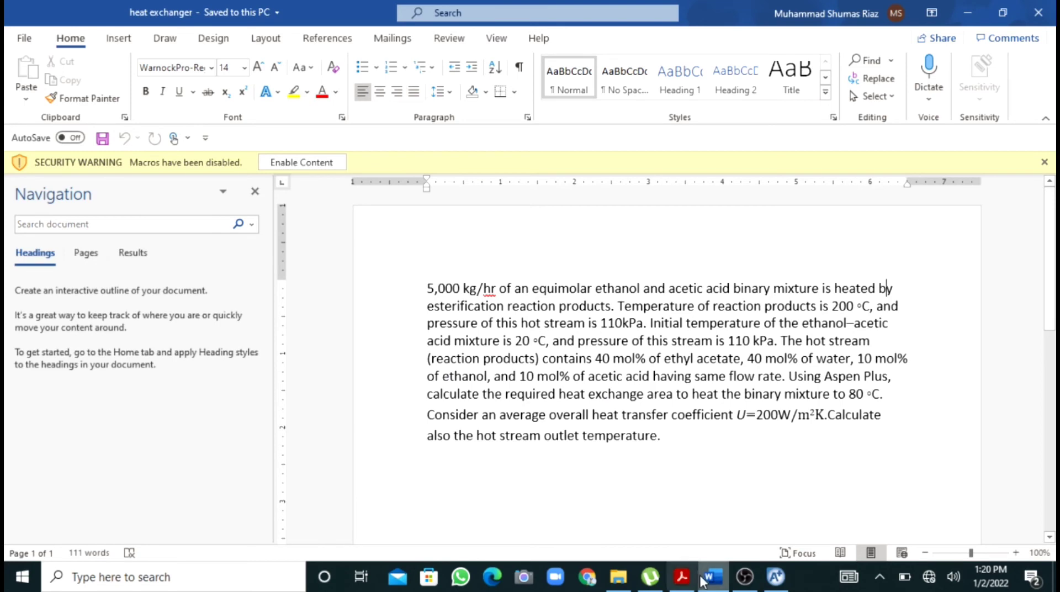
click(770, 578)
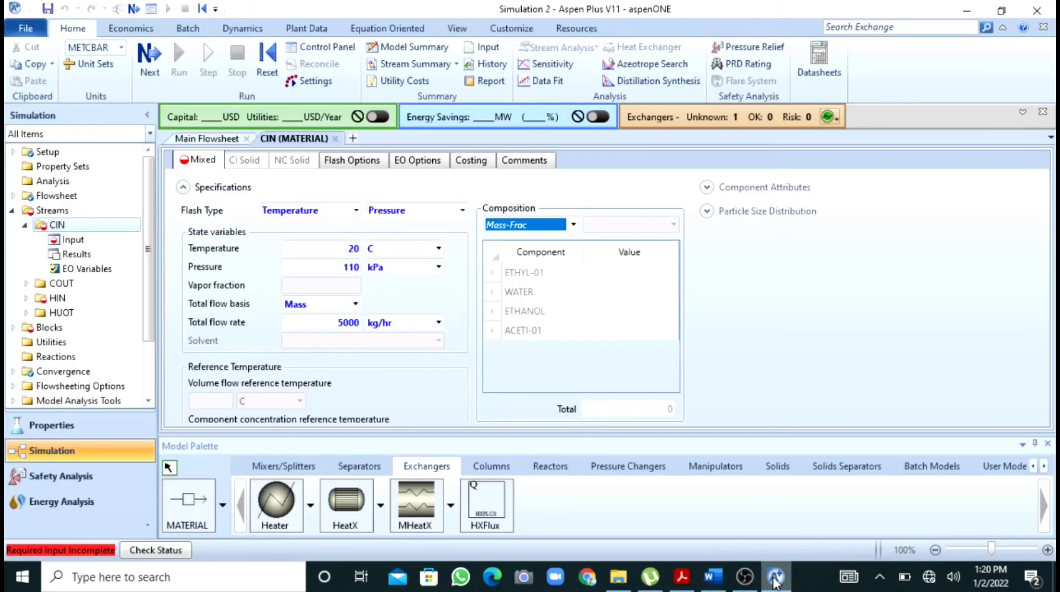
click(611, 312)
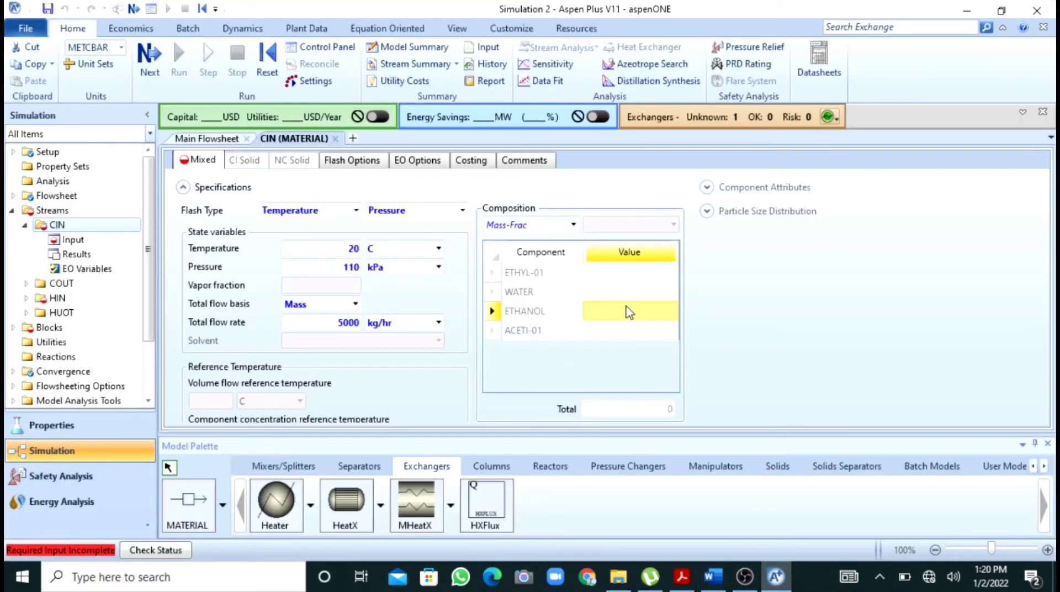
text(0.5)
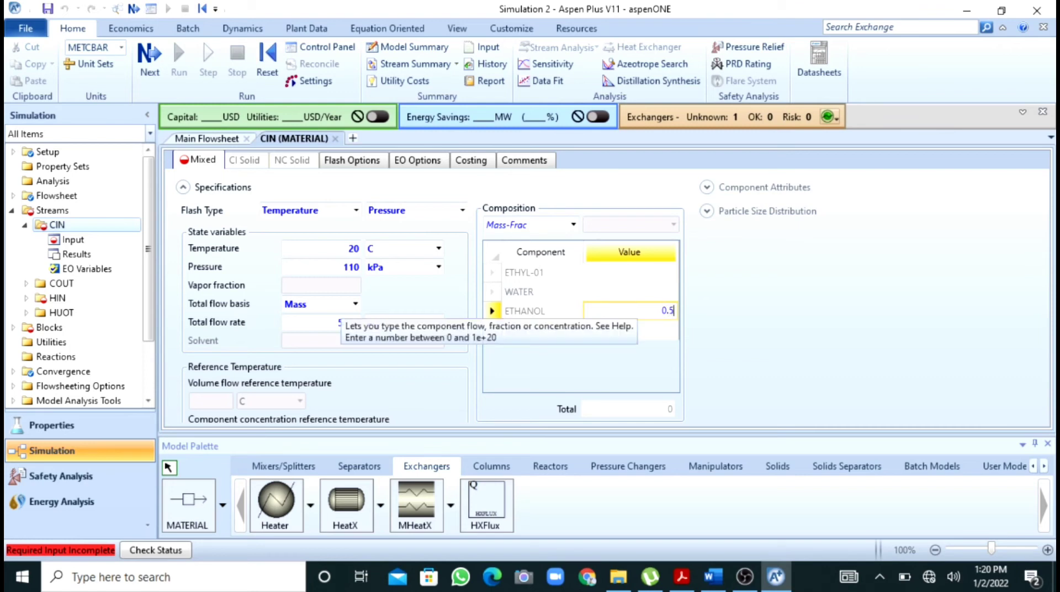
key(Return)
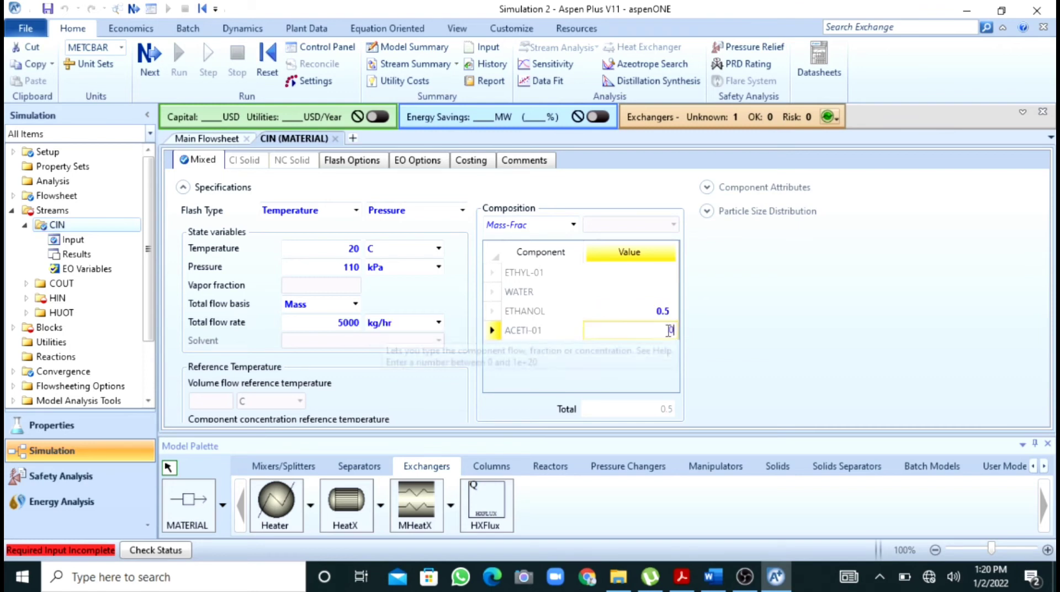
text(0.5)
key(Return)
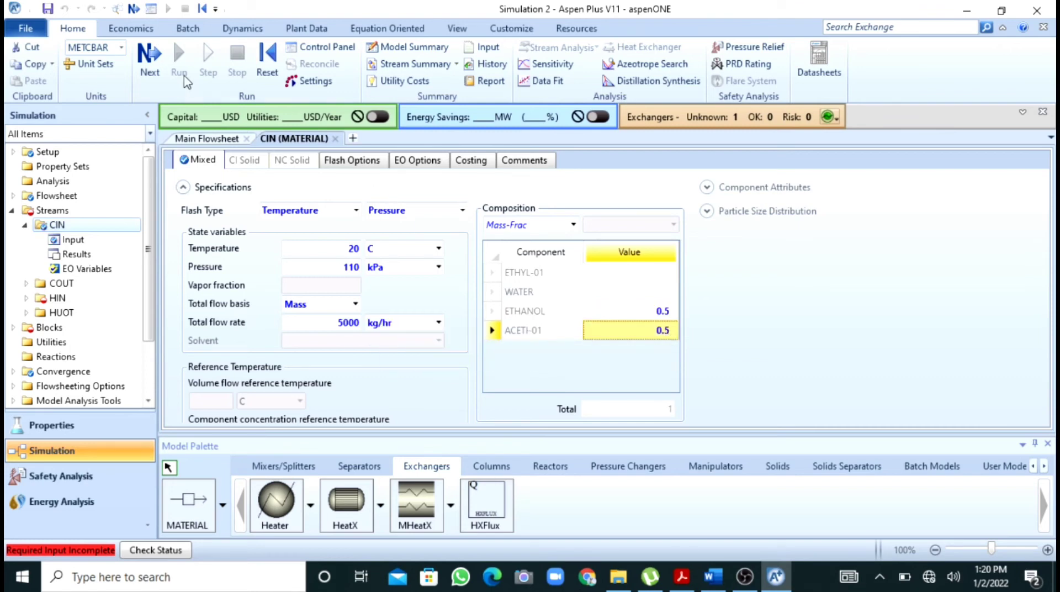
- Proceed to the HIN stream input and set its temperature to 200 C and pressure to 110 kPa
click(151, 62)
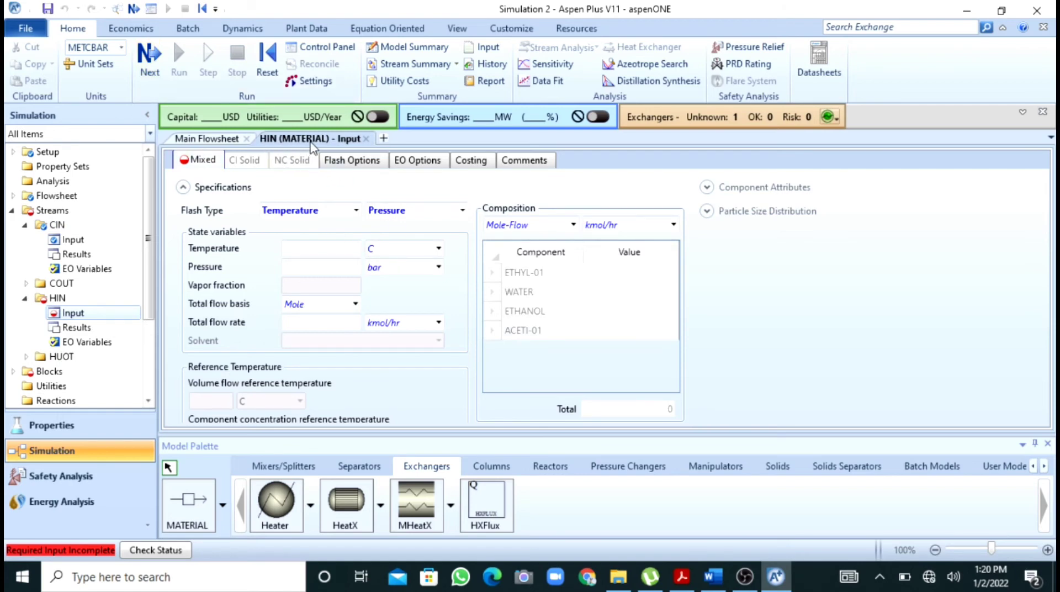
text(2)
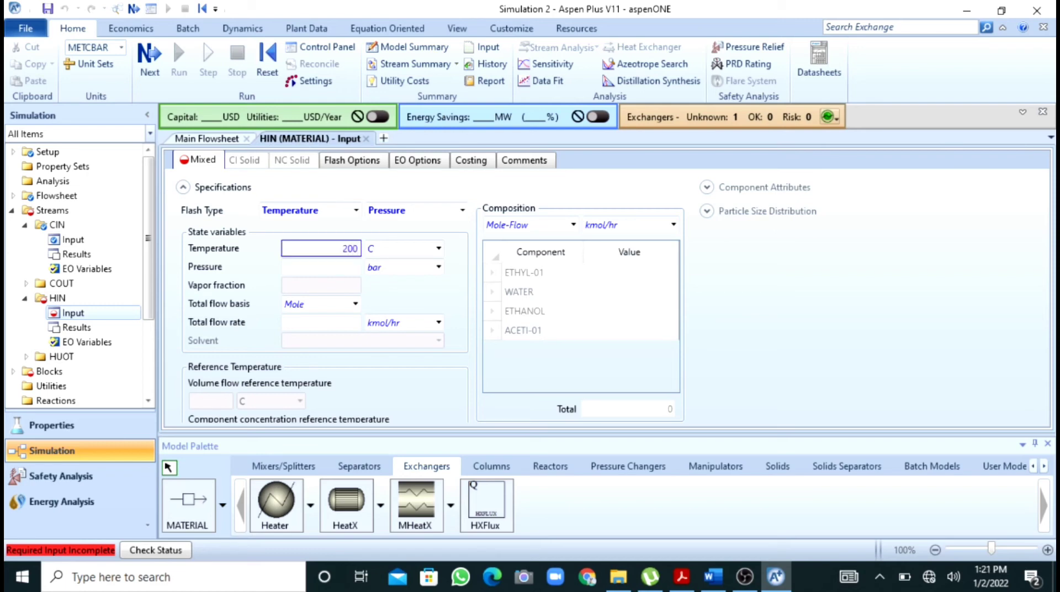
text(00)
click(344, 268)
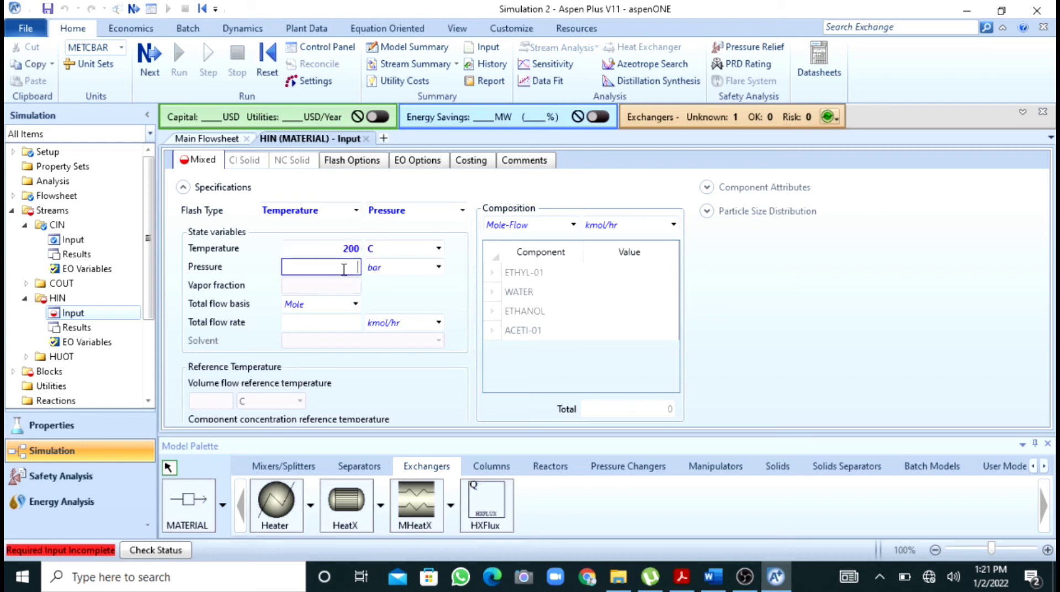
text(110)
click(440, 268)
click(440, 267)
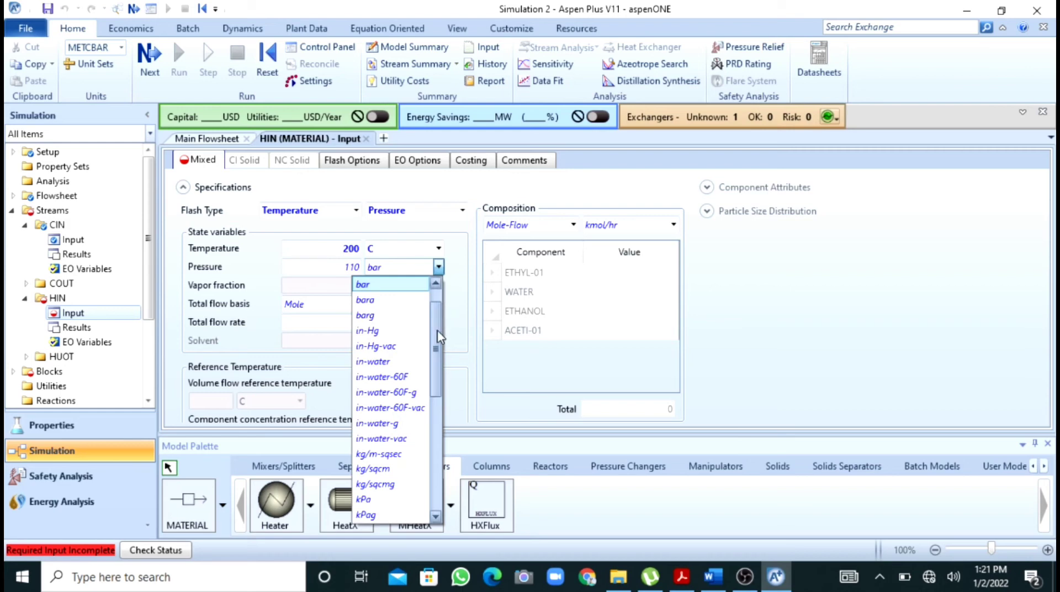
drag(440, 342, 440, 370)
click(365, 437)
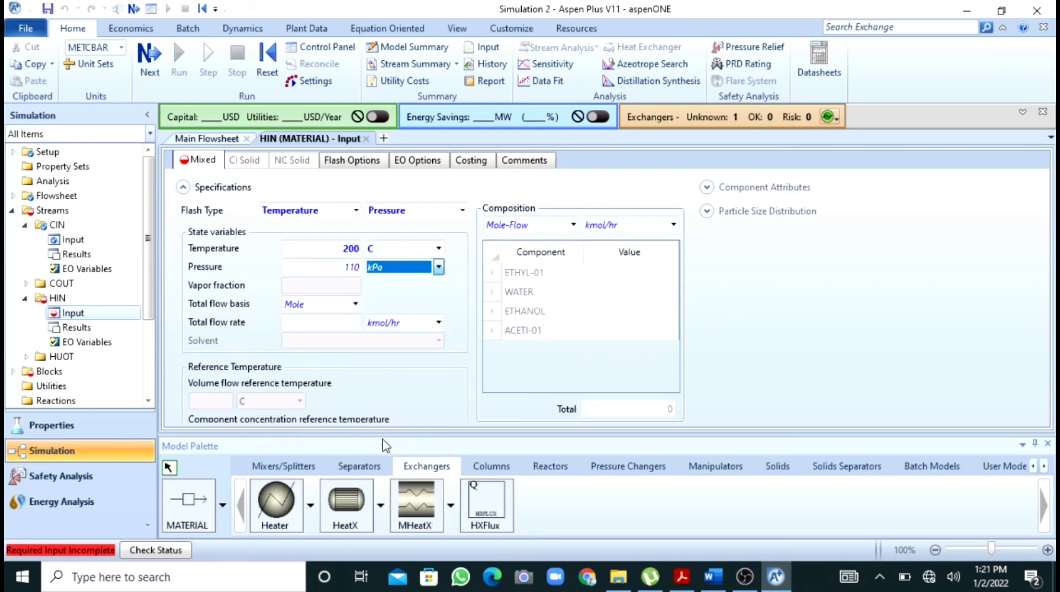
- Set the HIN stream's total flow basis to Mass and its total flow rate to 5000 kg/hr
click(326, 323)
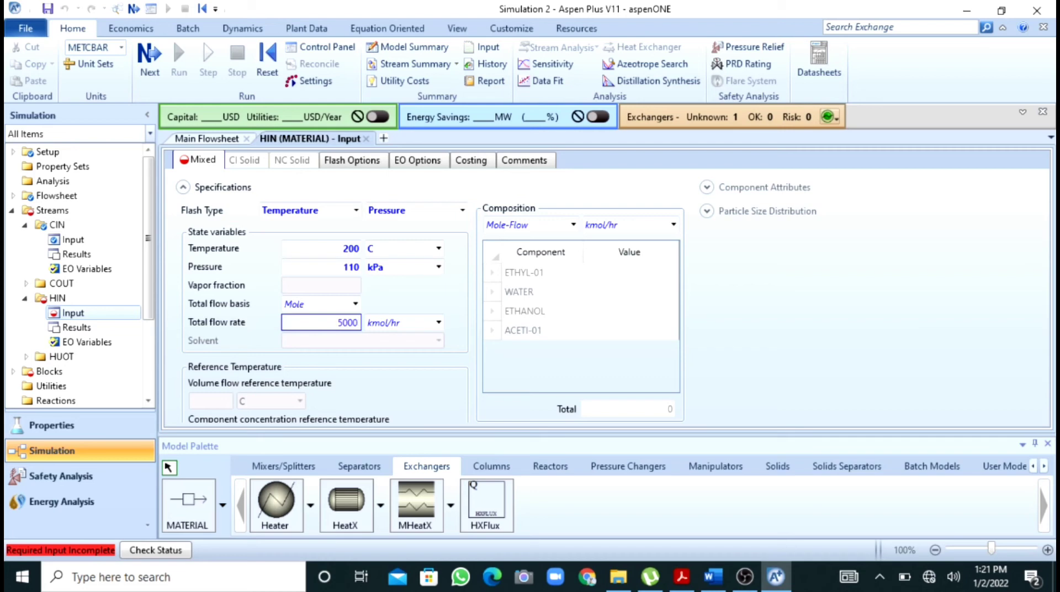
click(355, 304)
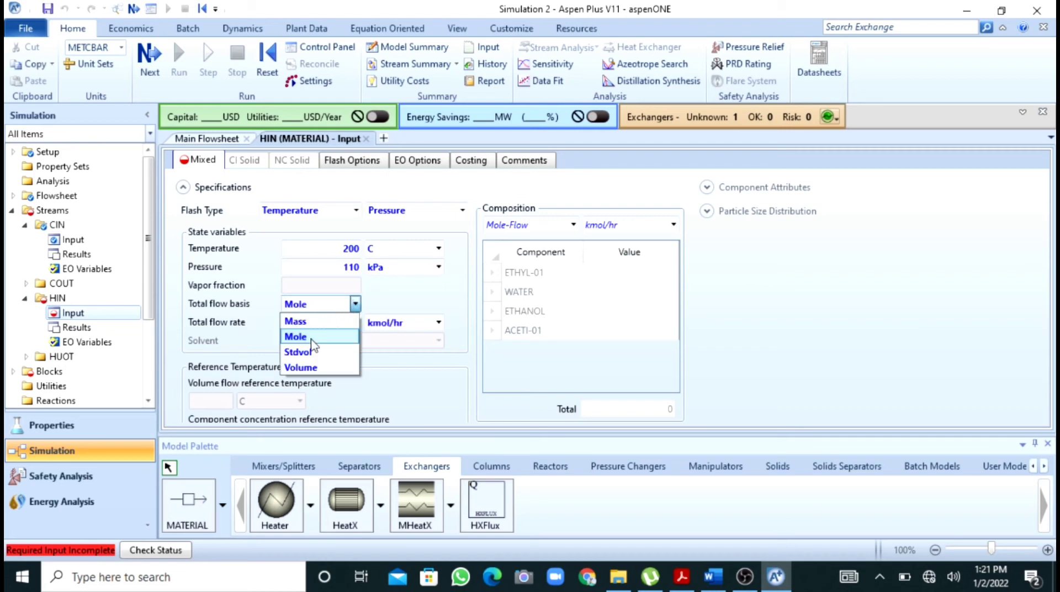
click(296, 321)
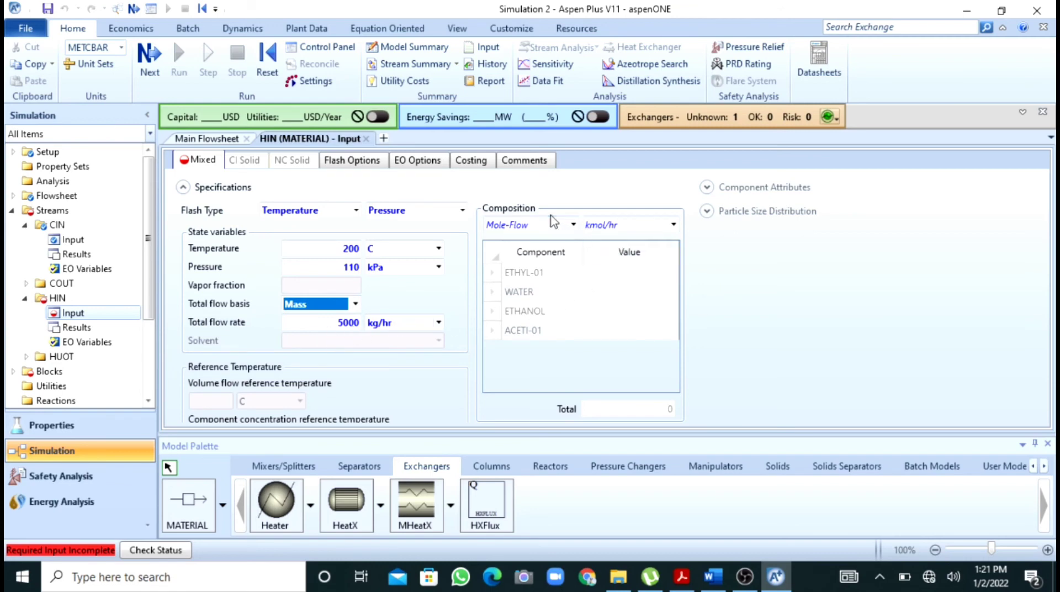
- Specify the HIN composition as Mass-Frac, with 0.4 for ETHYL-01, 0.4 for WATER, 0.1 for ETHANOL and 0.1 for ACETI-01
click(571, 225)
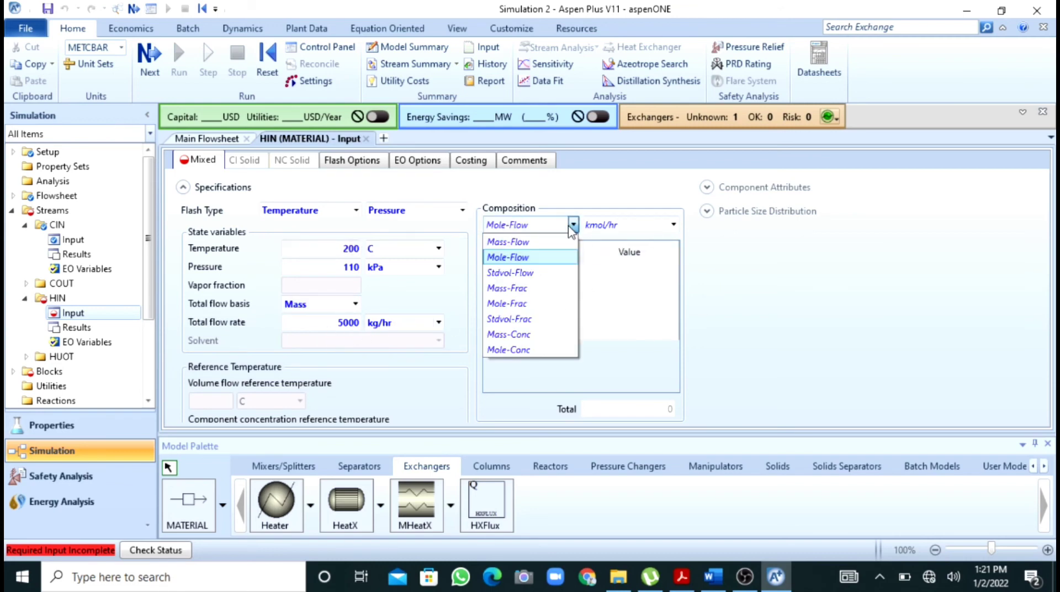
click(519, 287)
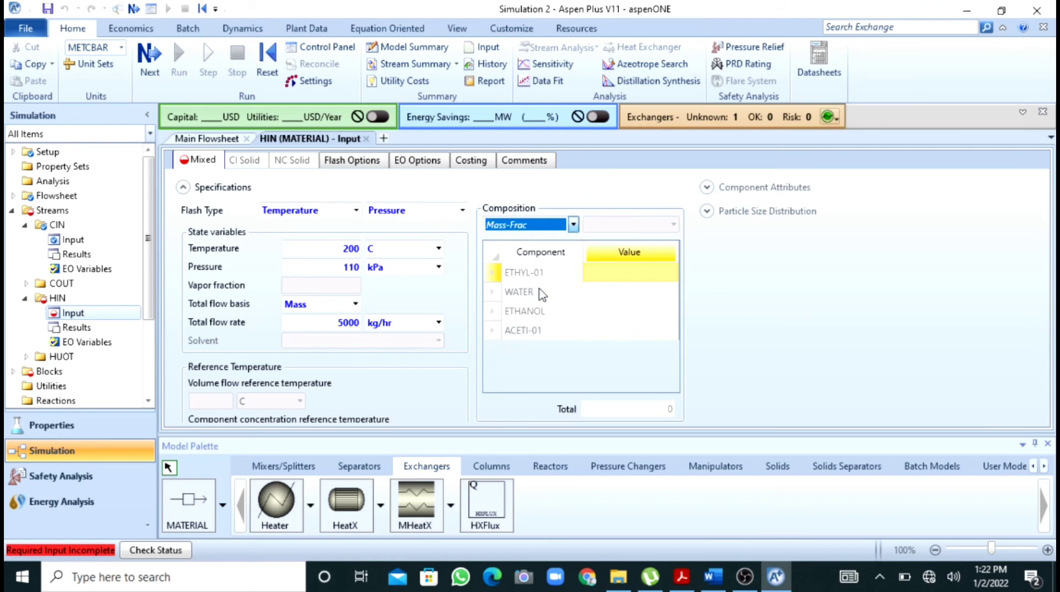
click(658, 276)
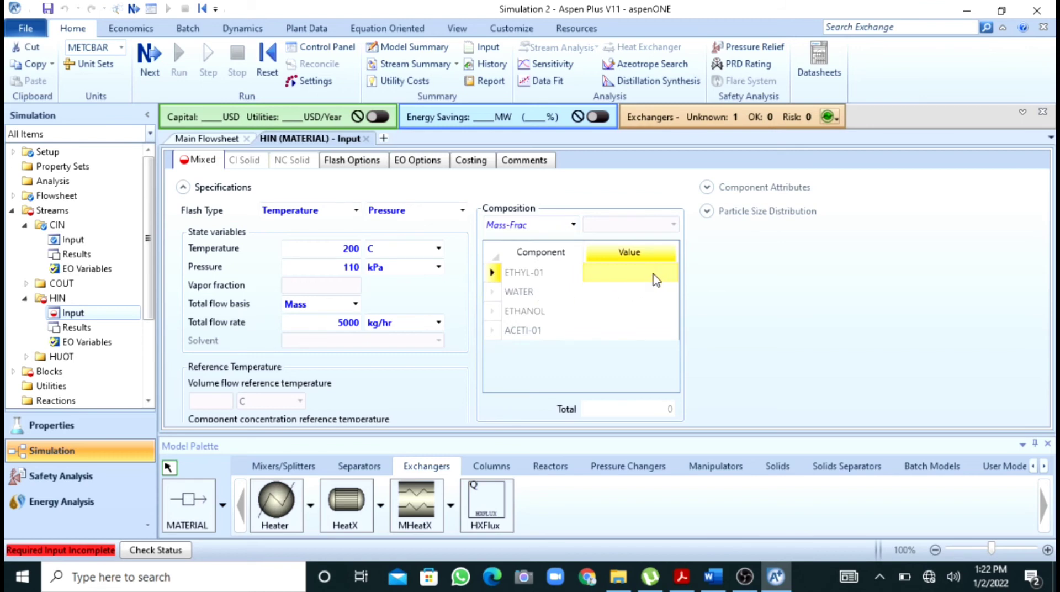
text(0.4)
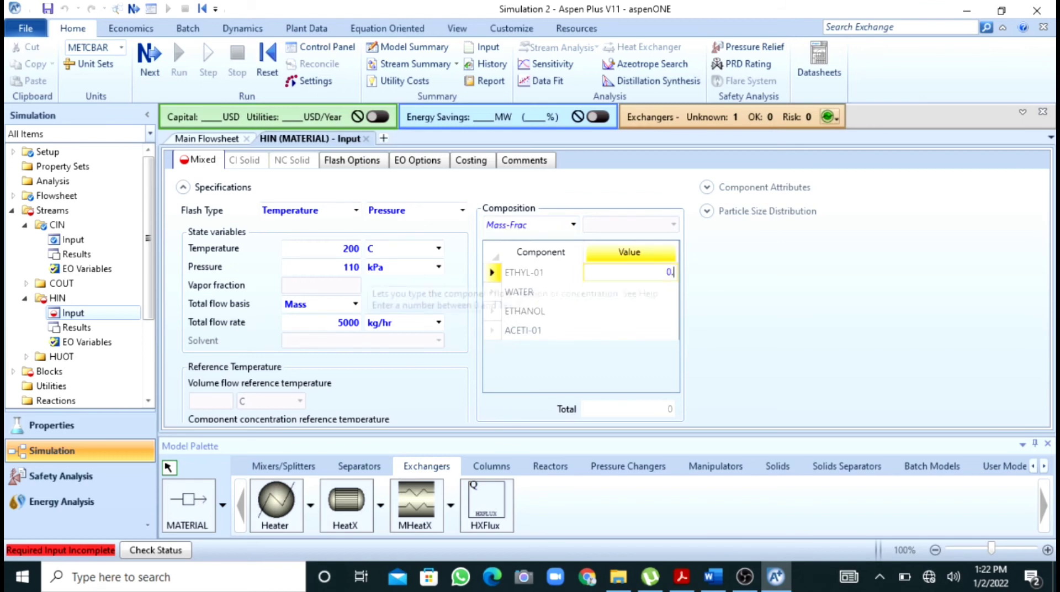
key(Return)
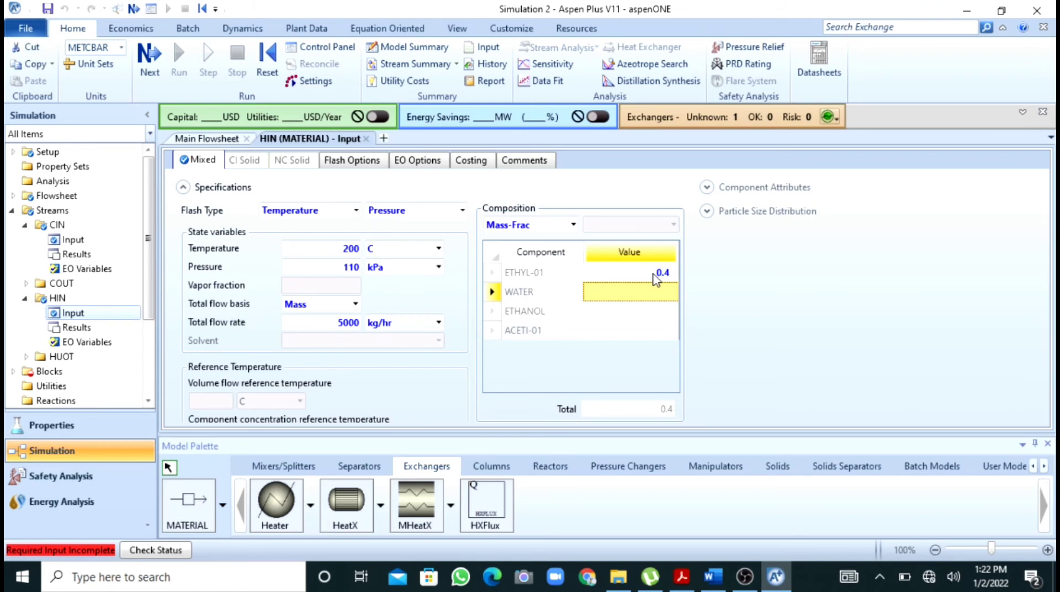
text(0.)
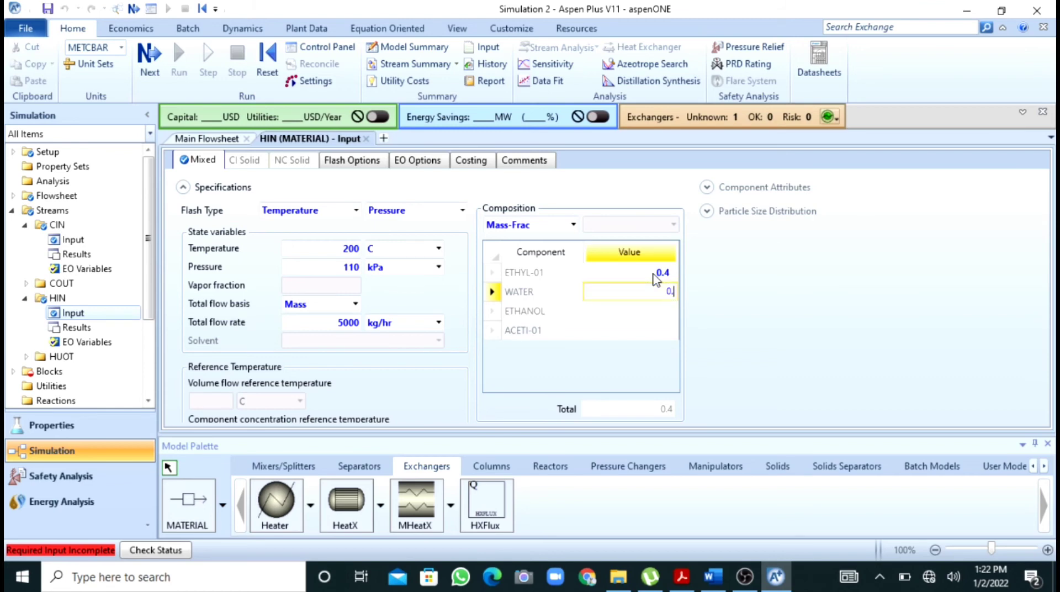
text(4)
key(Return)
text(0.1)
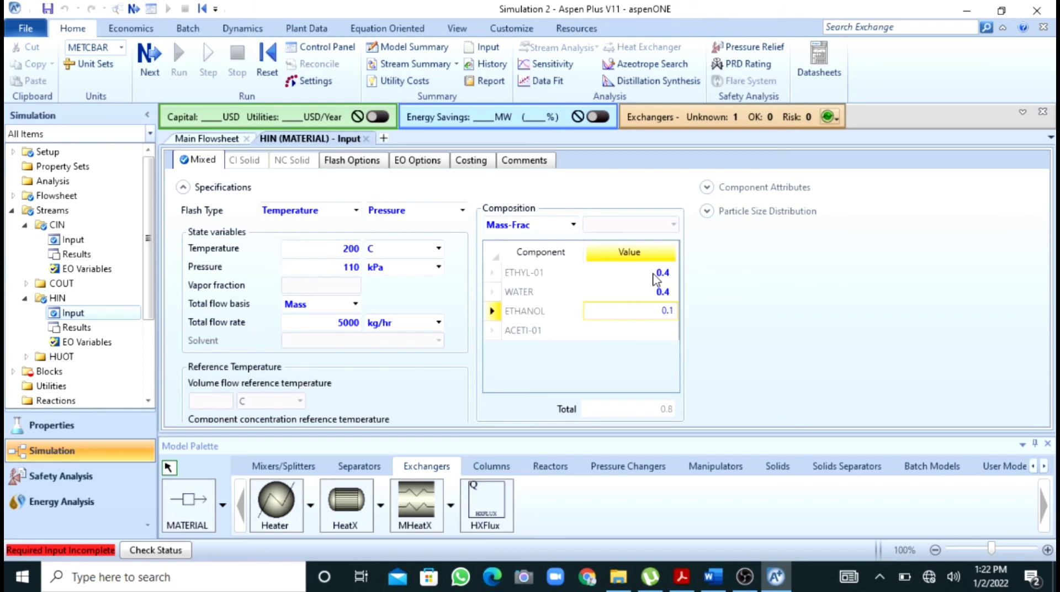
key(Return)
text(0.)
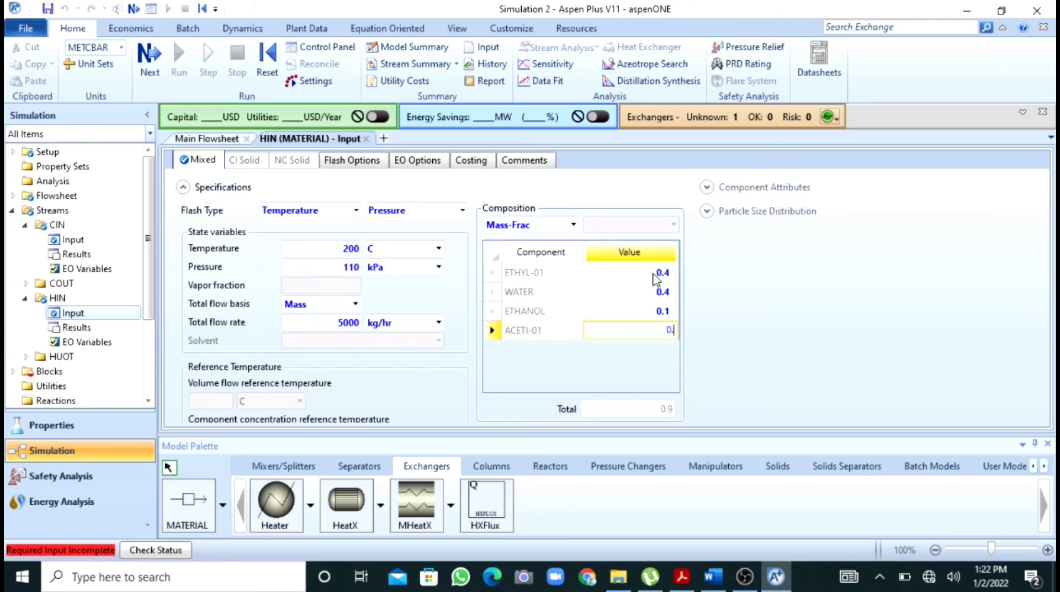
text(1)
key(Return)
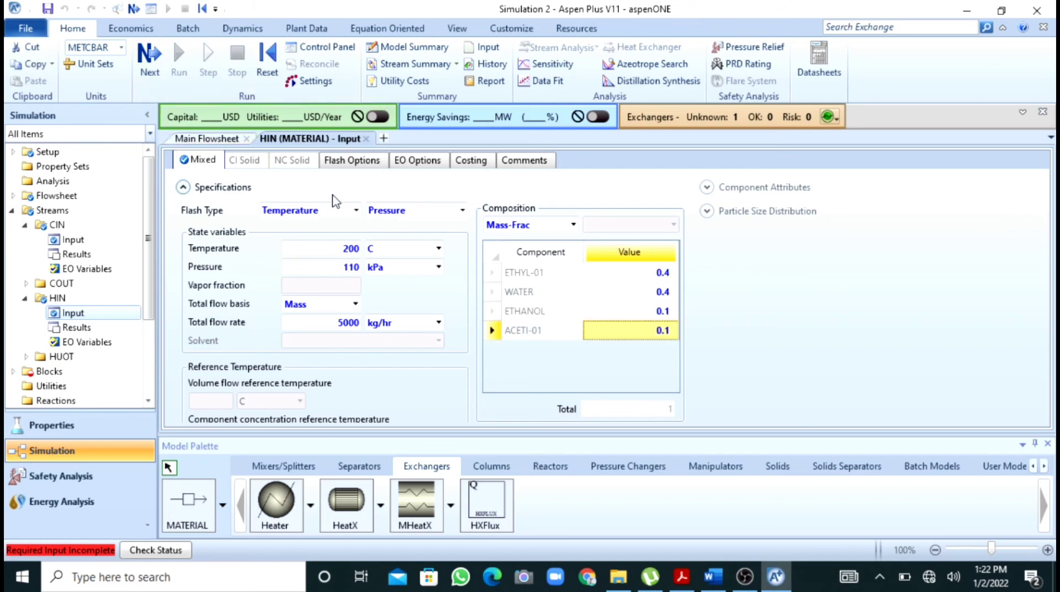
- Proceed to the B2 HeatX setup and, in Design mode, specify a cold stream outlet temperature of 80 C
click(149, 71)
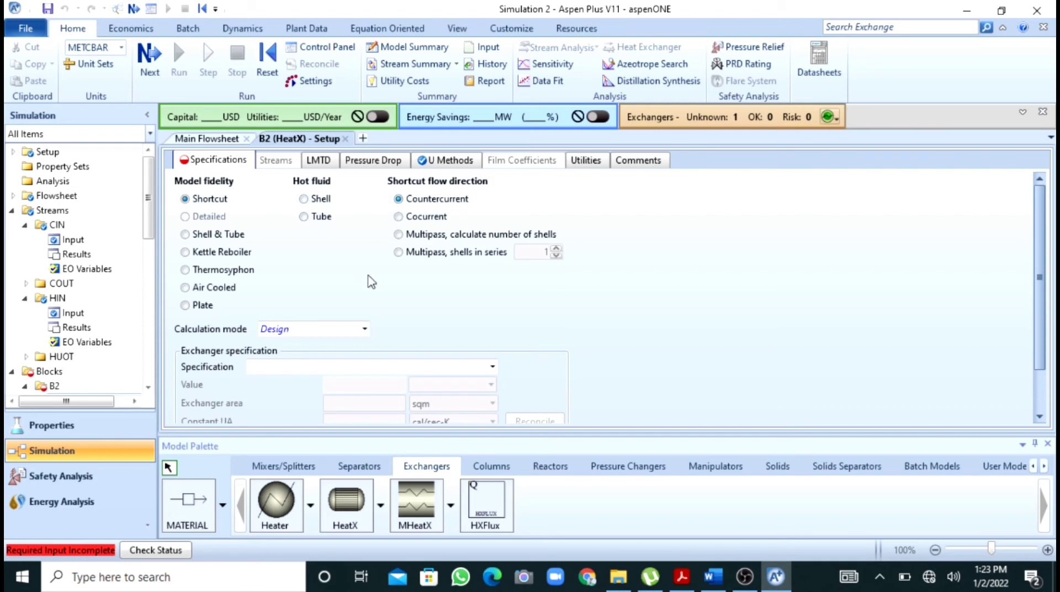
click(364, 331)
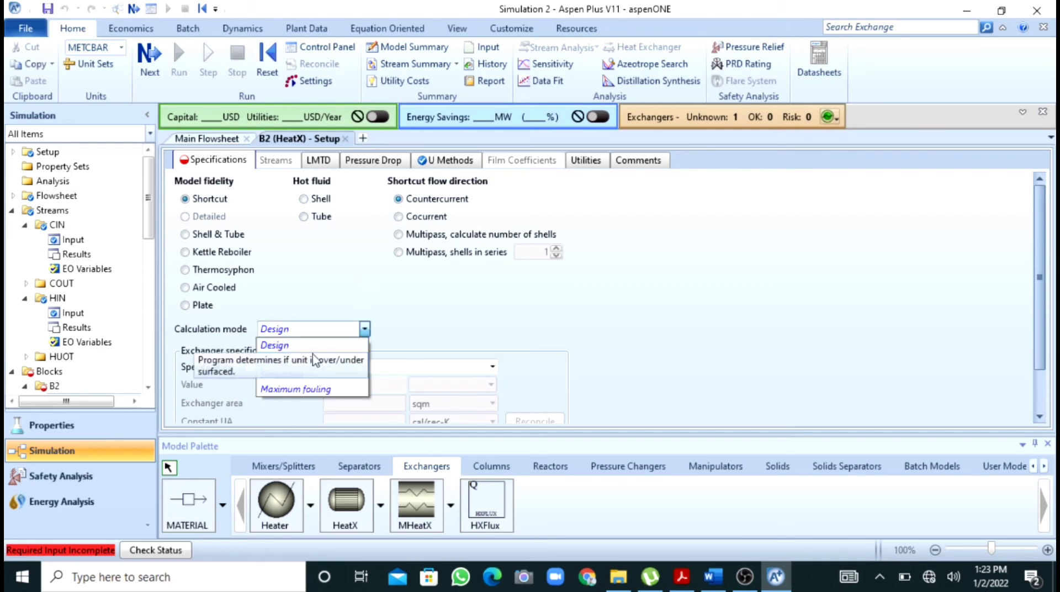
click(316, 347)
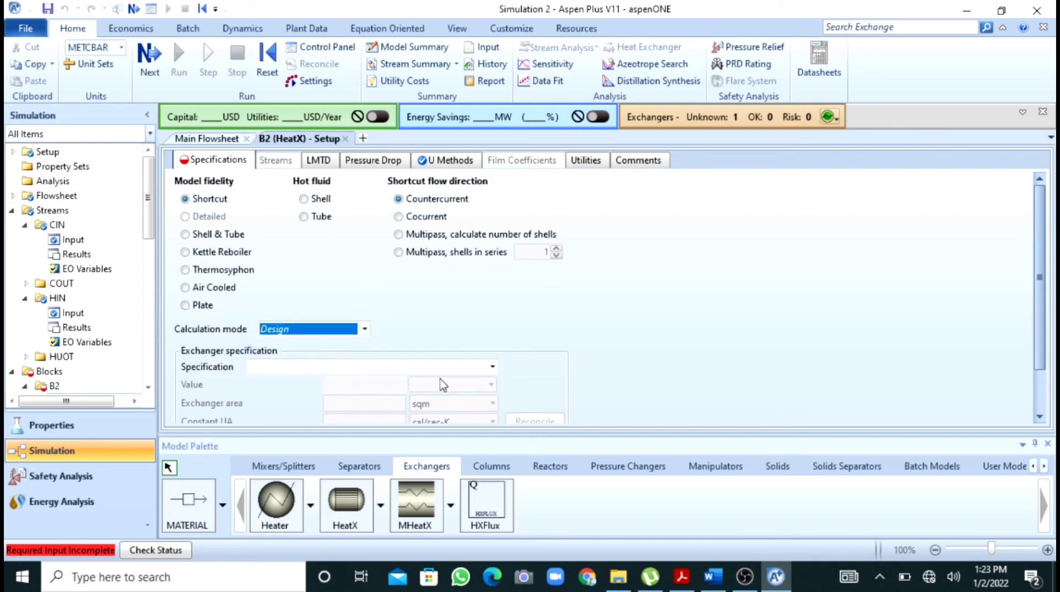
click(492, 367)
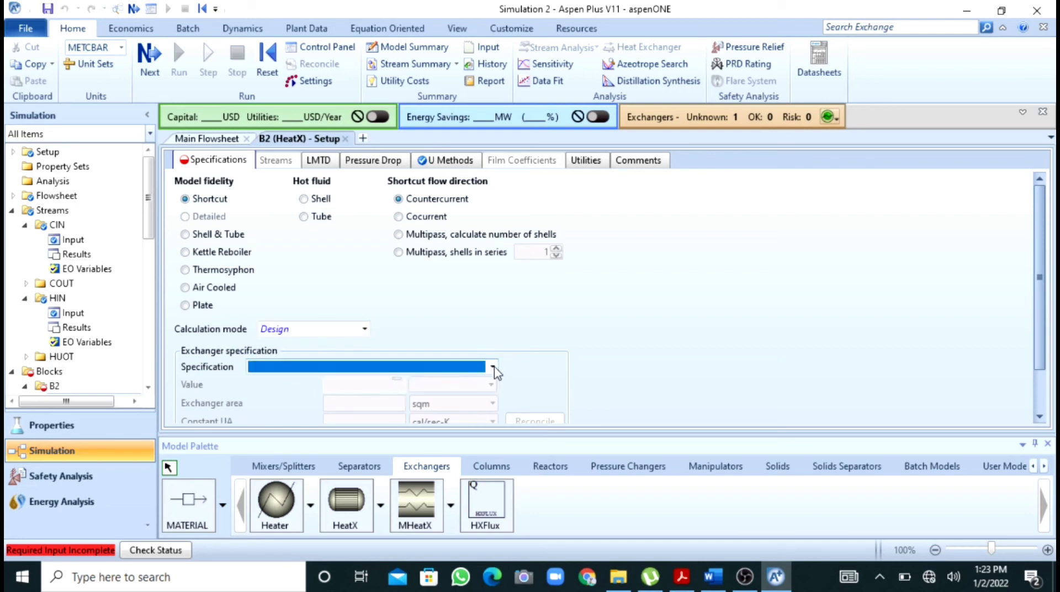
click(1042, 236)
click(492, 367)
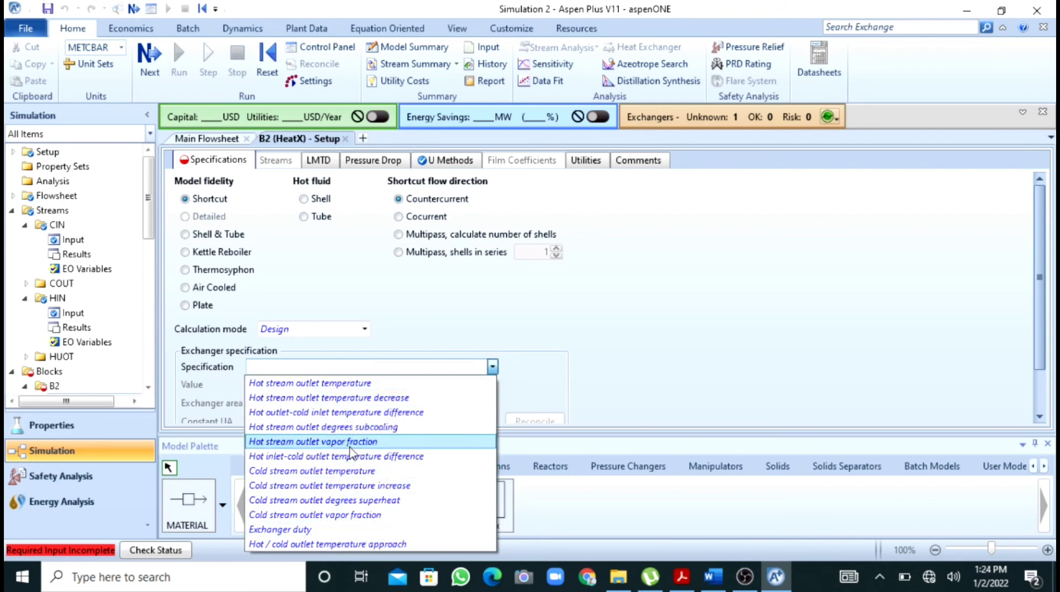
click(346, 470)
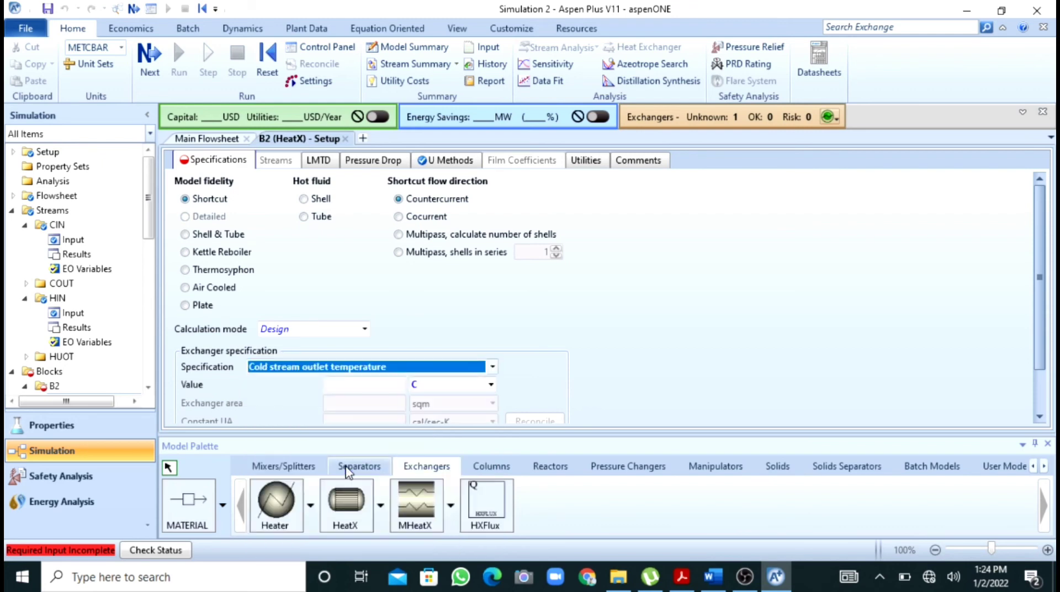
click(387, 384)
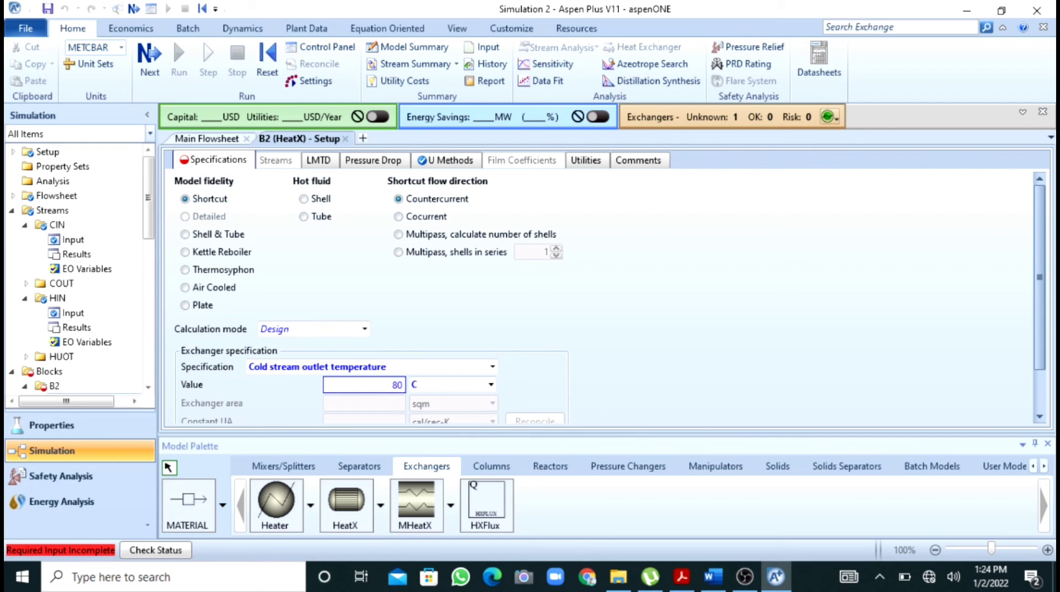
key(Return)
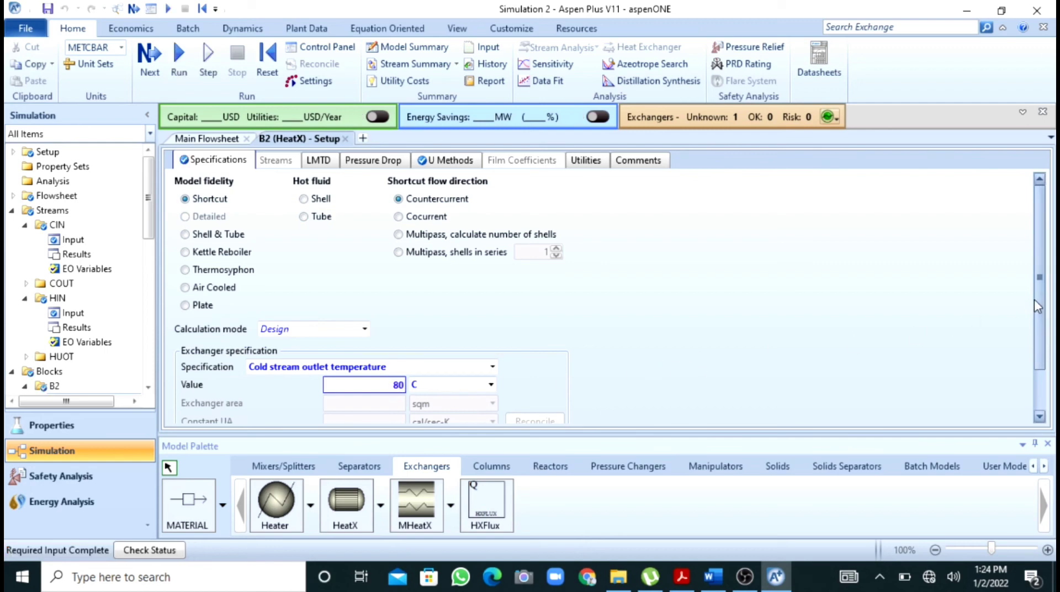
drag(1034, 299, 1040, 337)
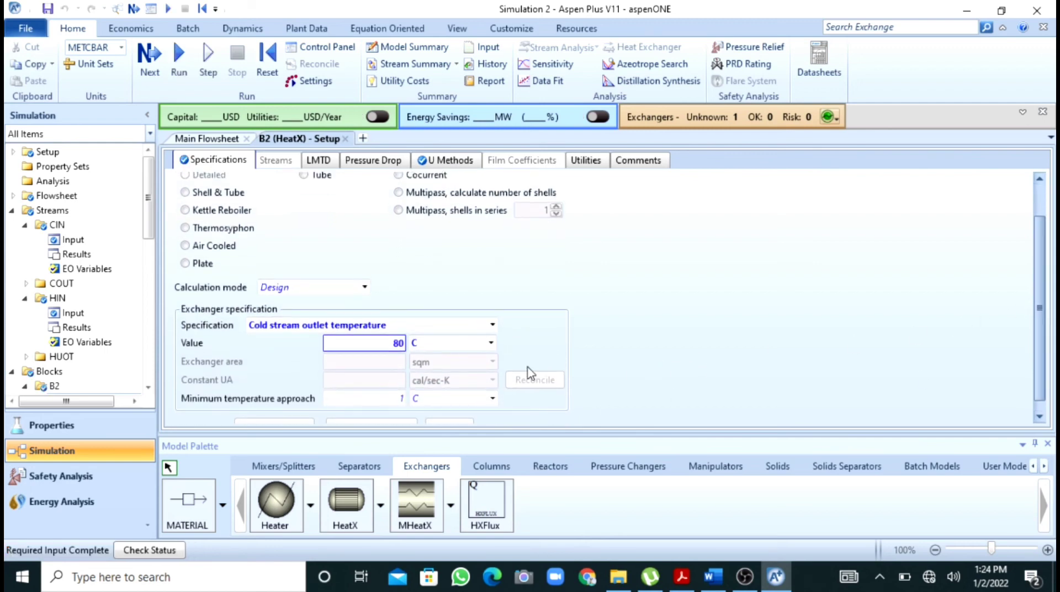
click(365, 287)
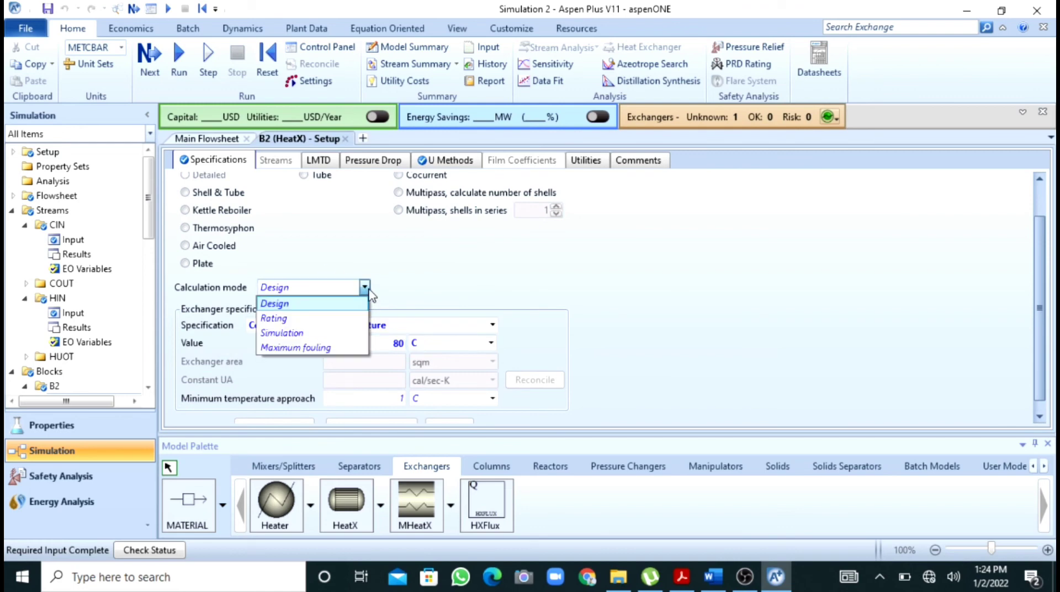
click(341, 323)
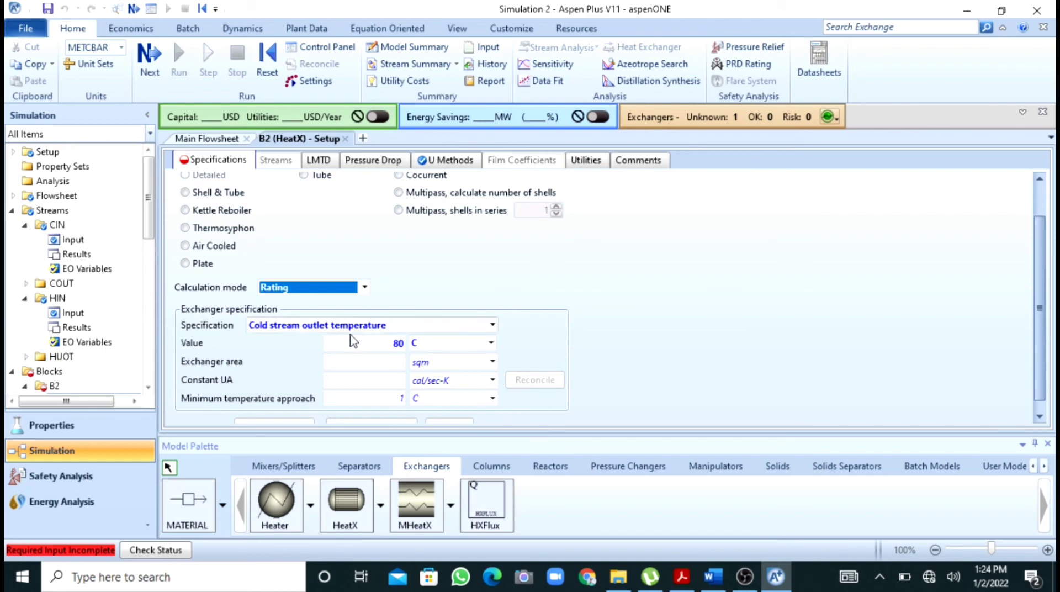
click(365, 287)
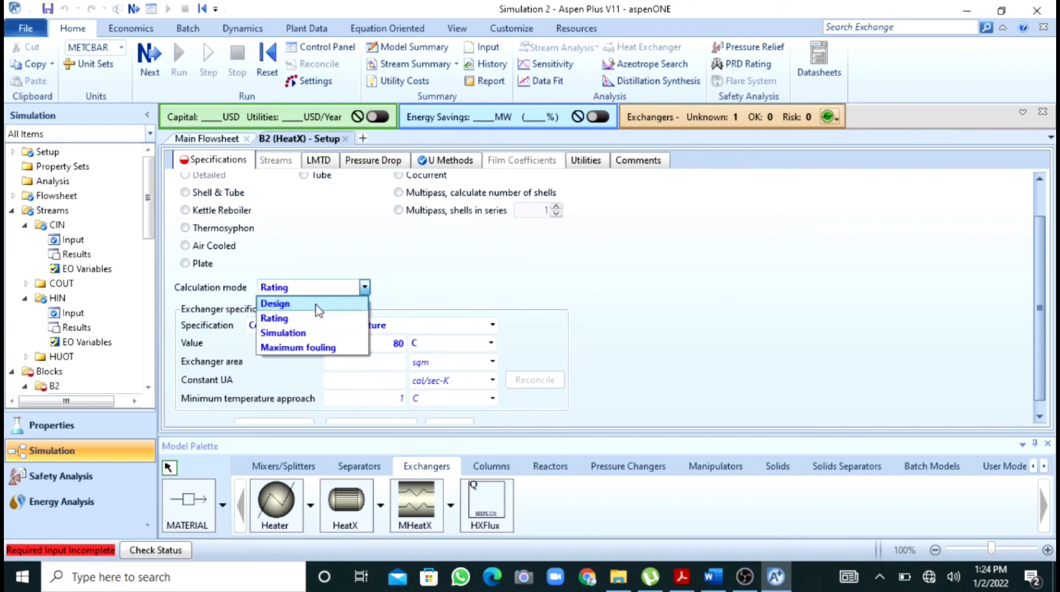
click(315, 303)
- Switch the B2 exchanger's calculation mode to Rating and set the exchanger area to 10 sqm
click(364, 288)
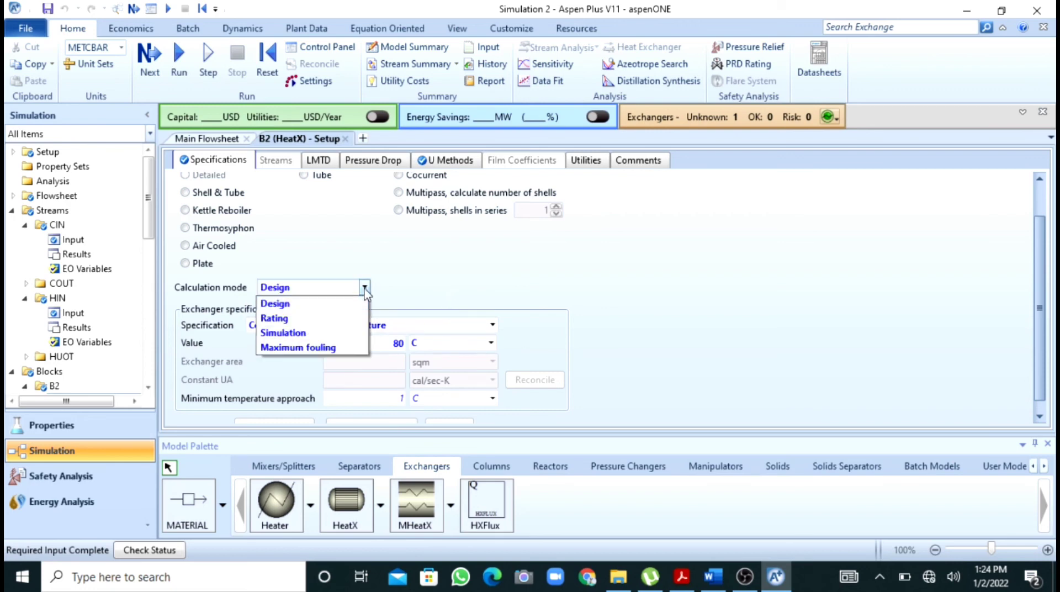
click(325, 322)
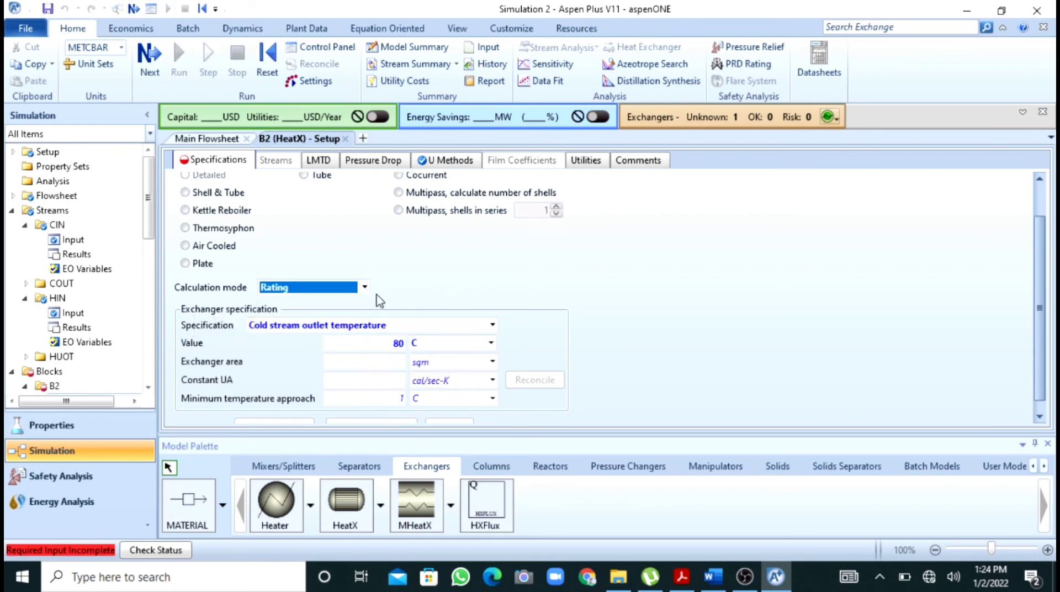
click(388, 363)
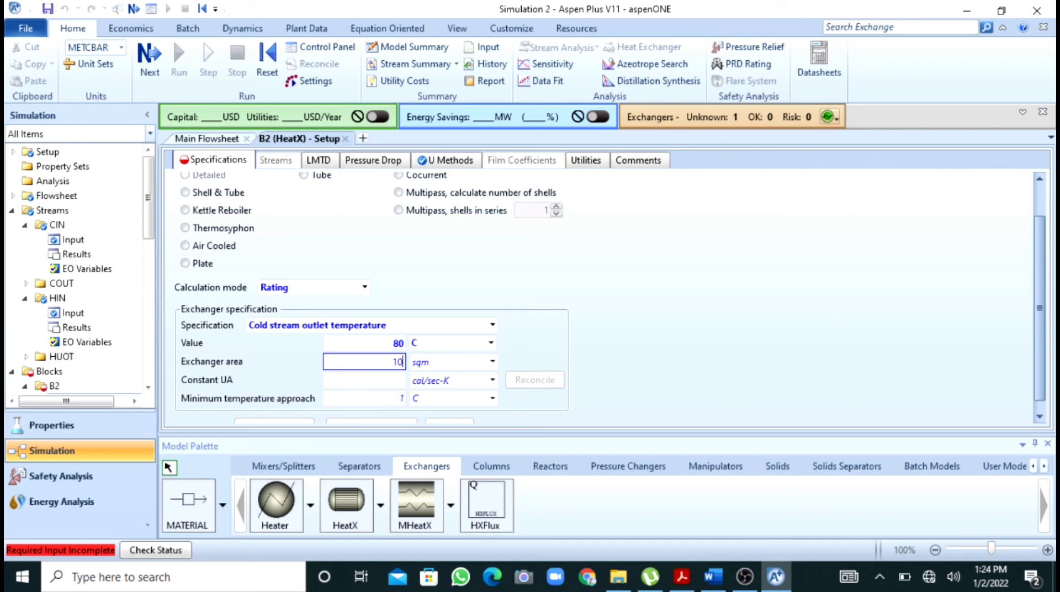
text(10)
key(Return)
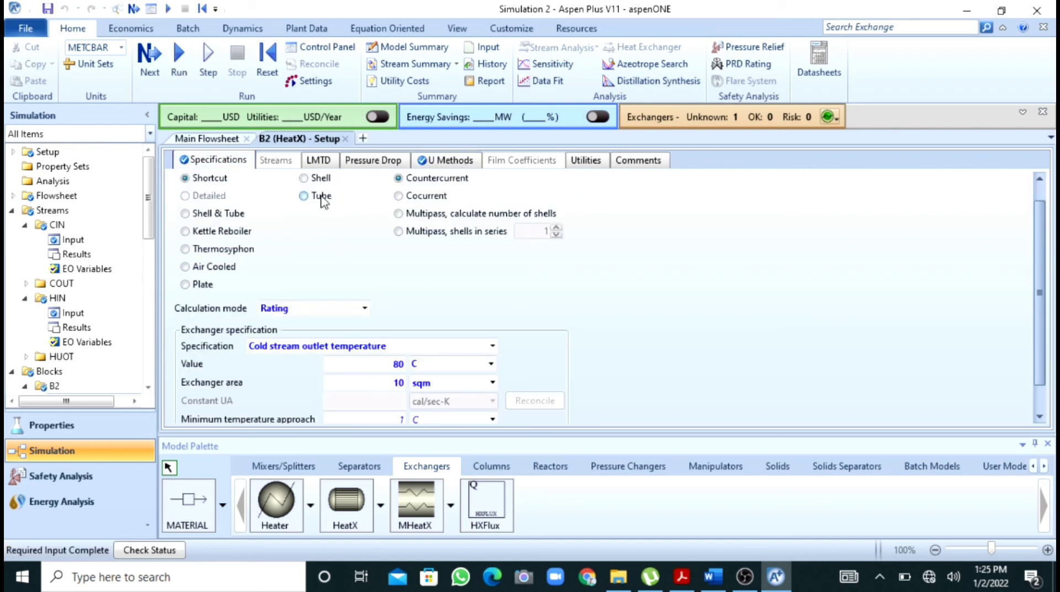
- Set B2's constant U value to 0.2 kW/sqm-K, consulting the heat transfer coefficient in the Word problem statement
click(442, 161)
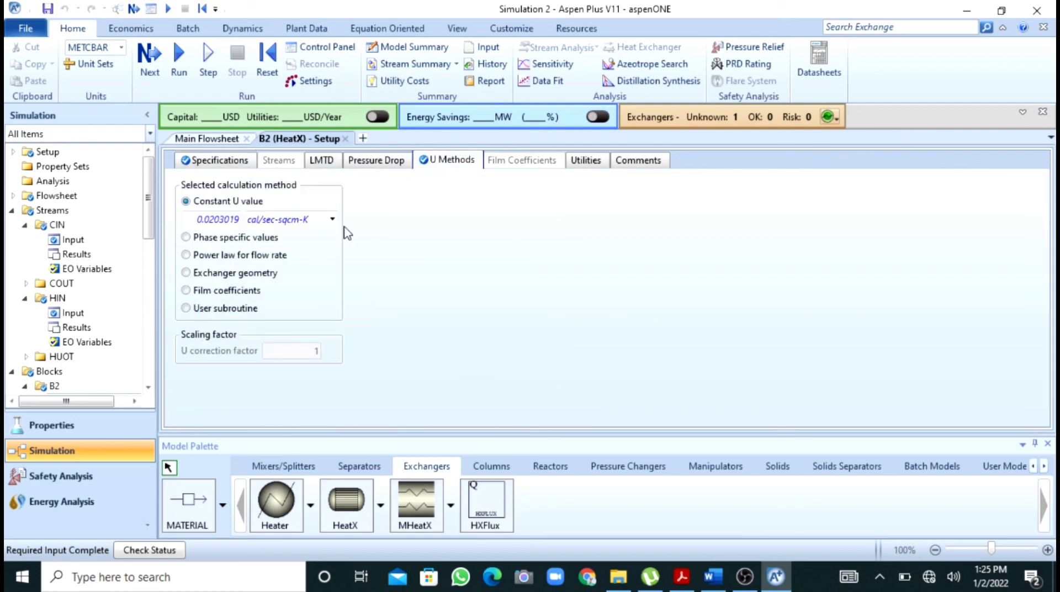
click(710, 578)
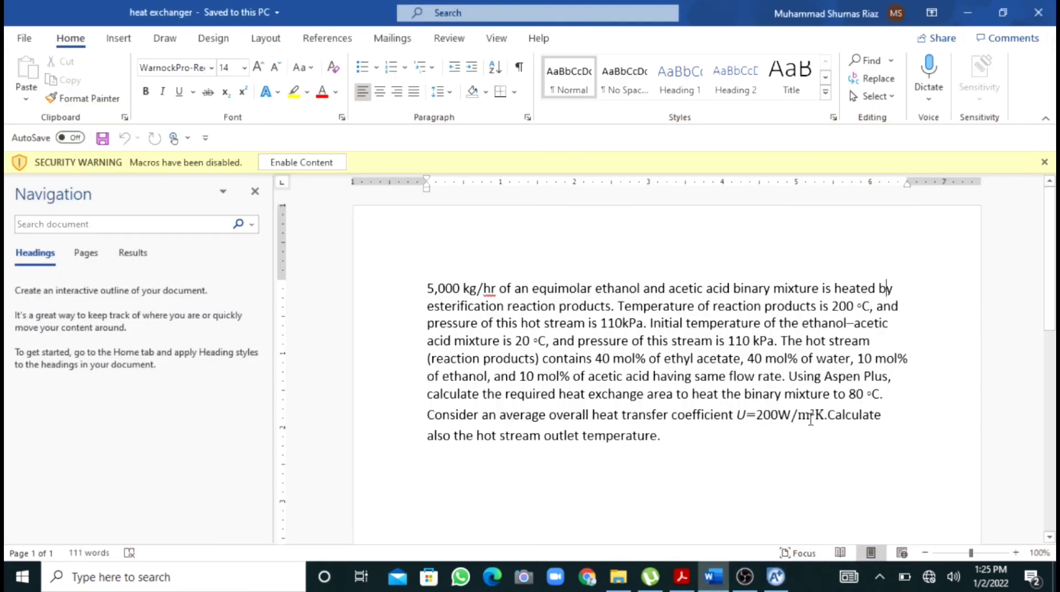
click(774, 577)
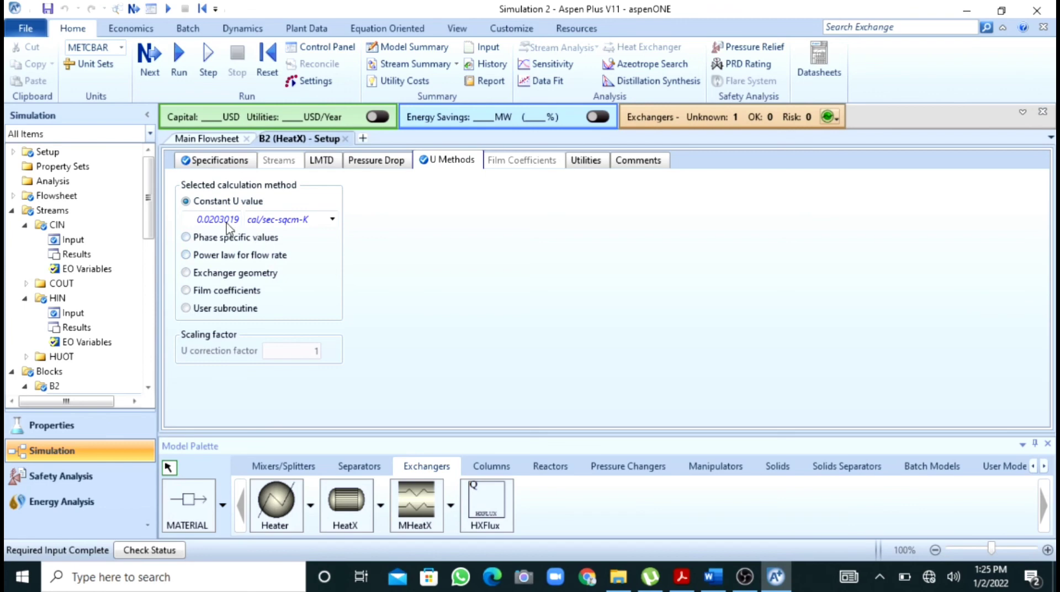
click(332, 219)
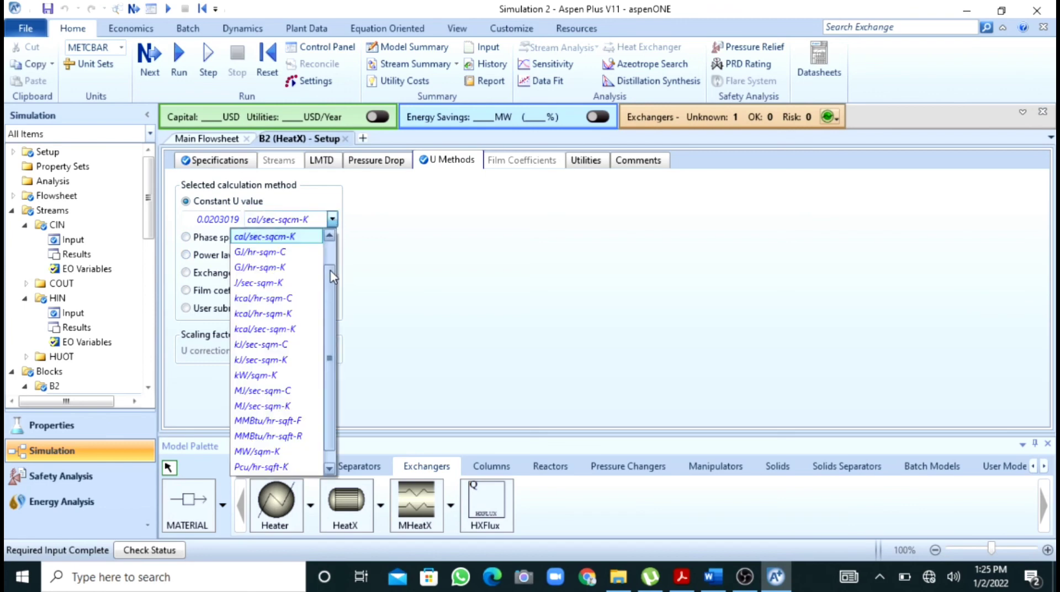
drag(333, 276, 333, 298)
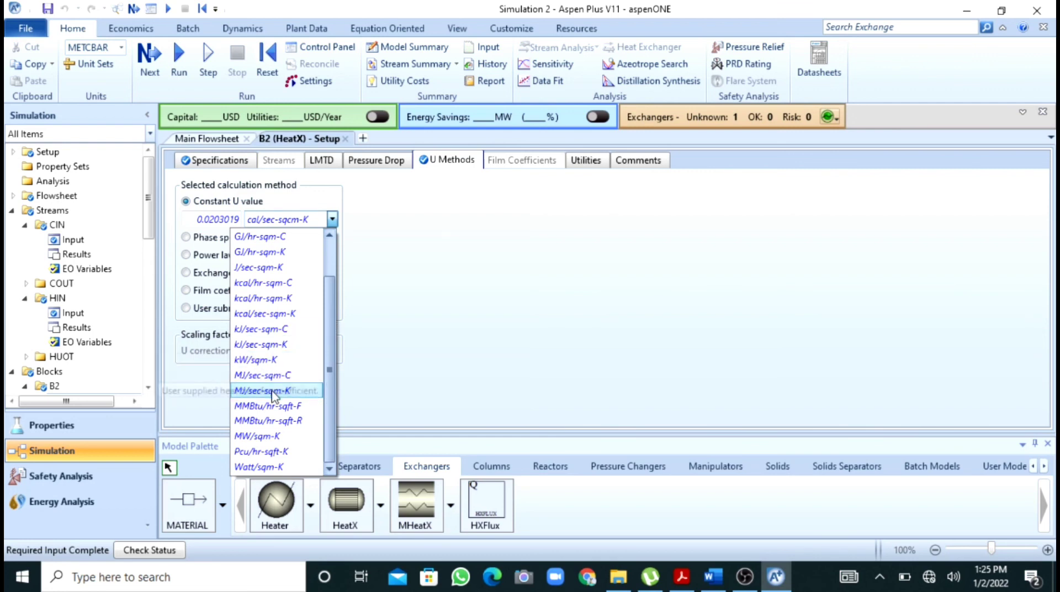
click(266, 360)
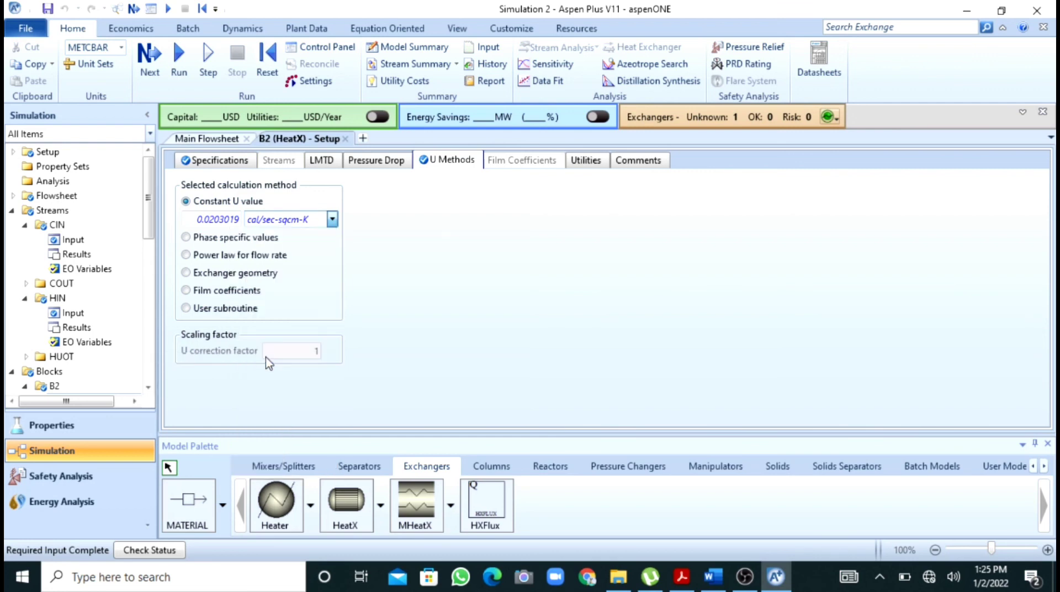
click(224, 220)
text(0.2)
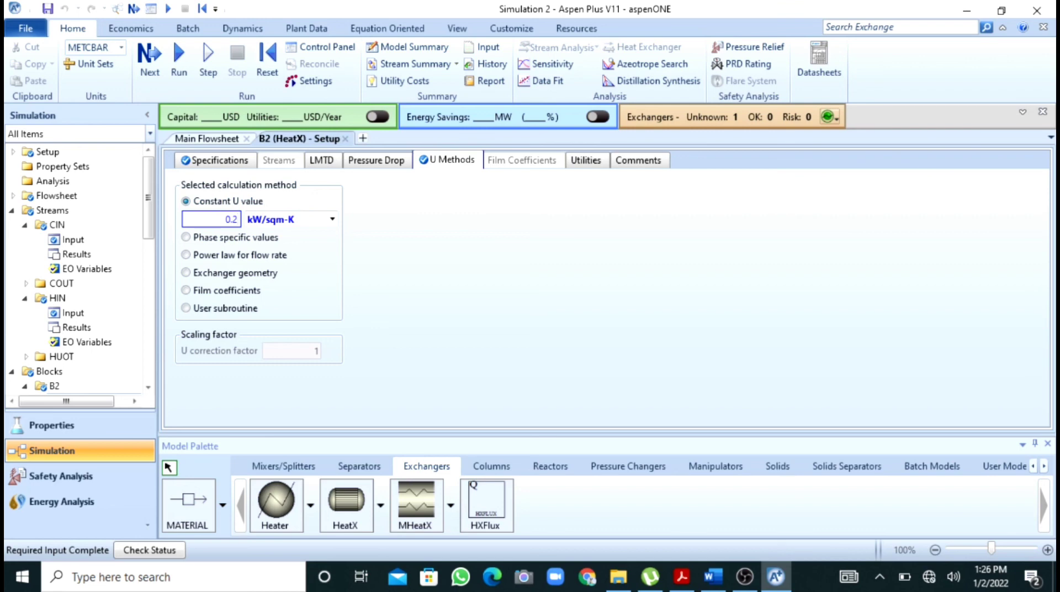
- Run the simulation and open the thermal results summary of the B2 HeatX block
key(Return)
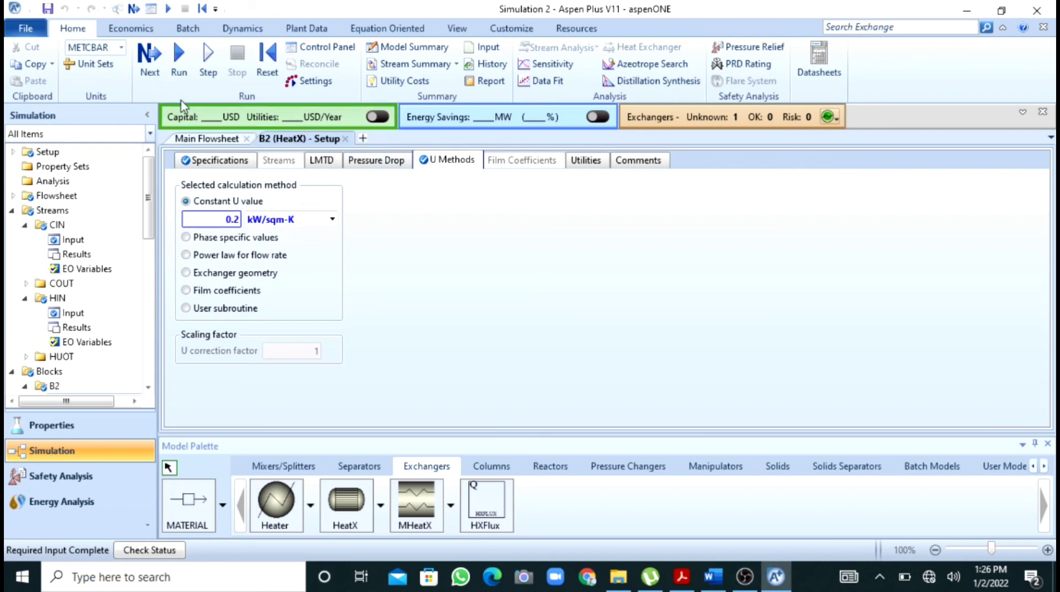
click(178, 61)
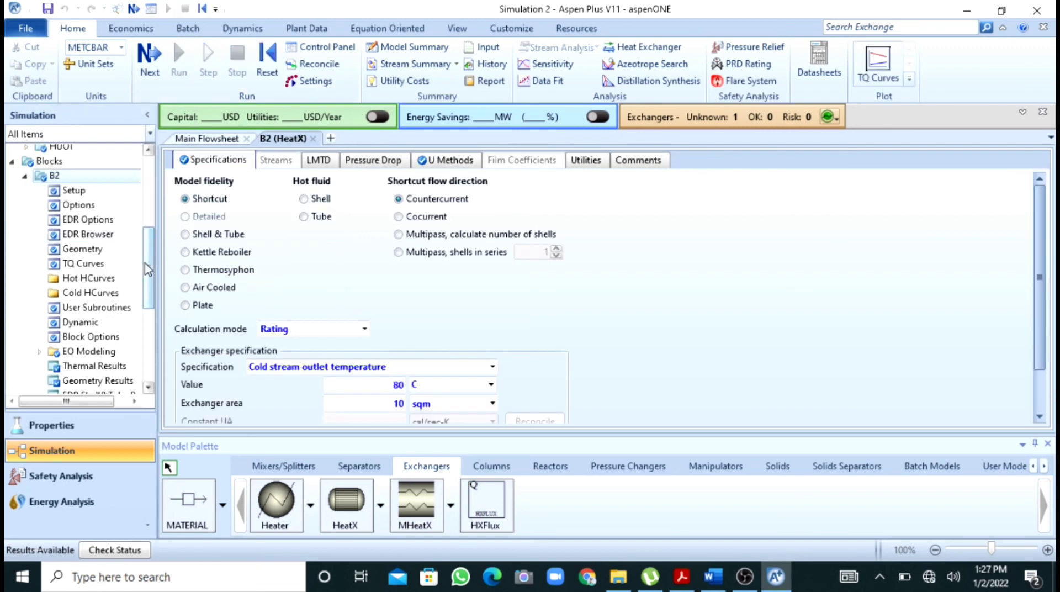
scroll(148, 237, up, 2)
drag(149, 229, 149, 227)
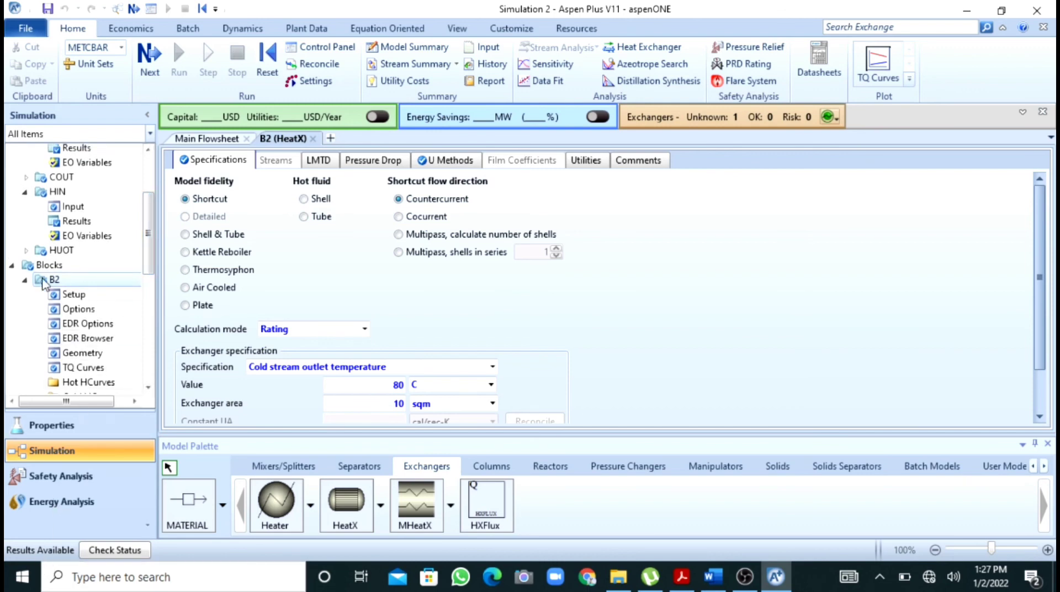
scroll(149, 290, down, 1)
scroll(149, 292, down, 3)
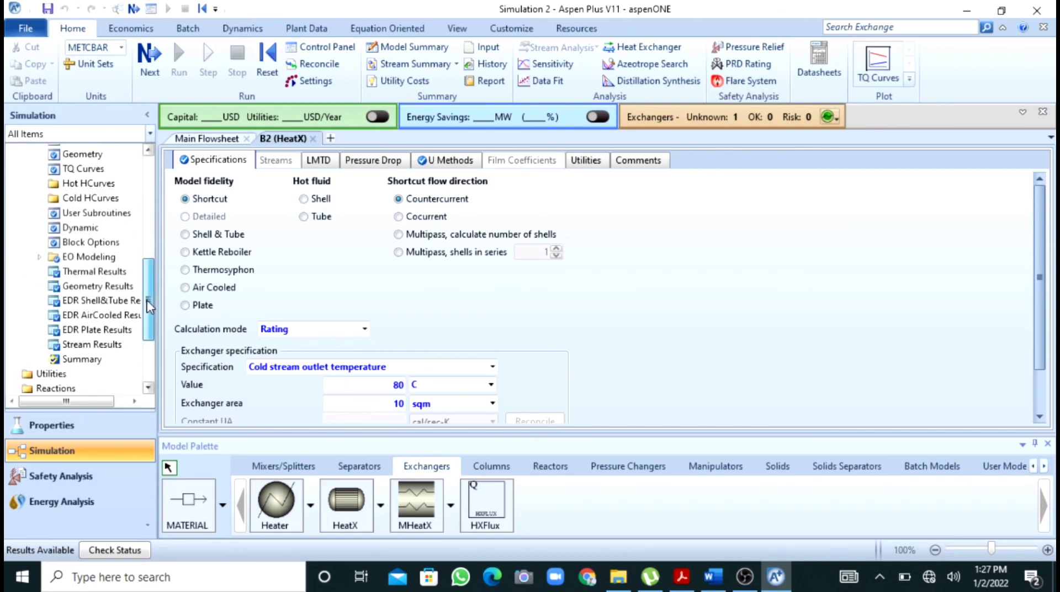
click(78, 265)
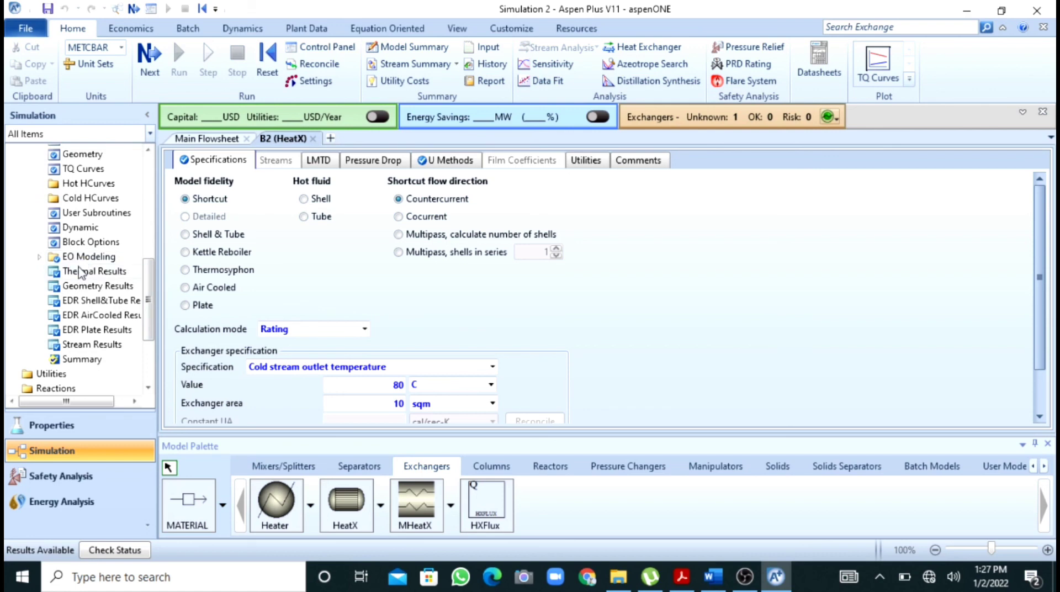
click(79, 271)
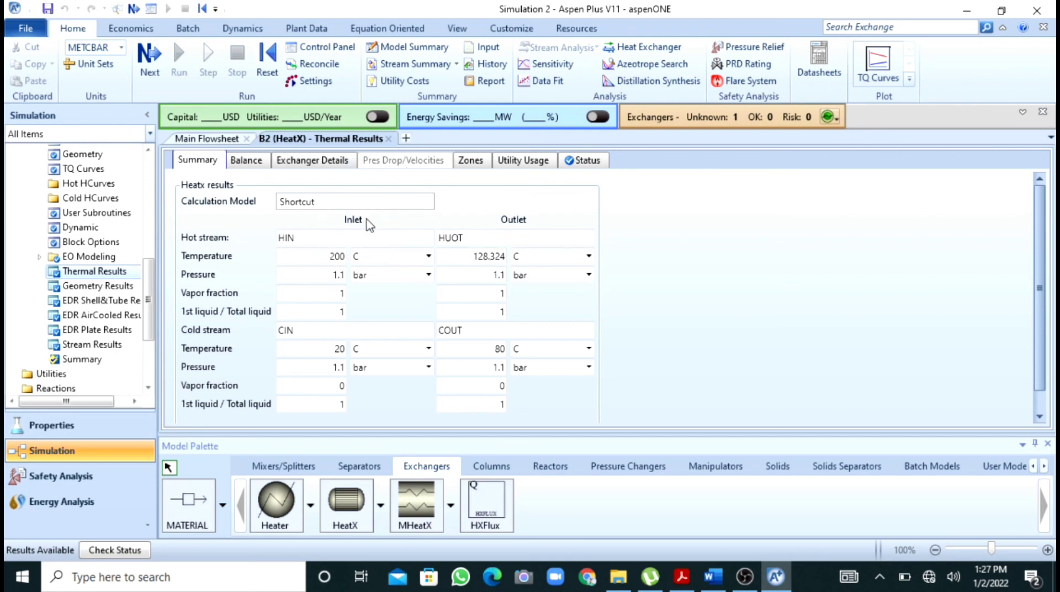
- Open the exchanger details of B2's thermal results and show the calculated heat duty in J/sec
click(322, 166)
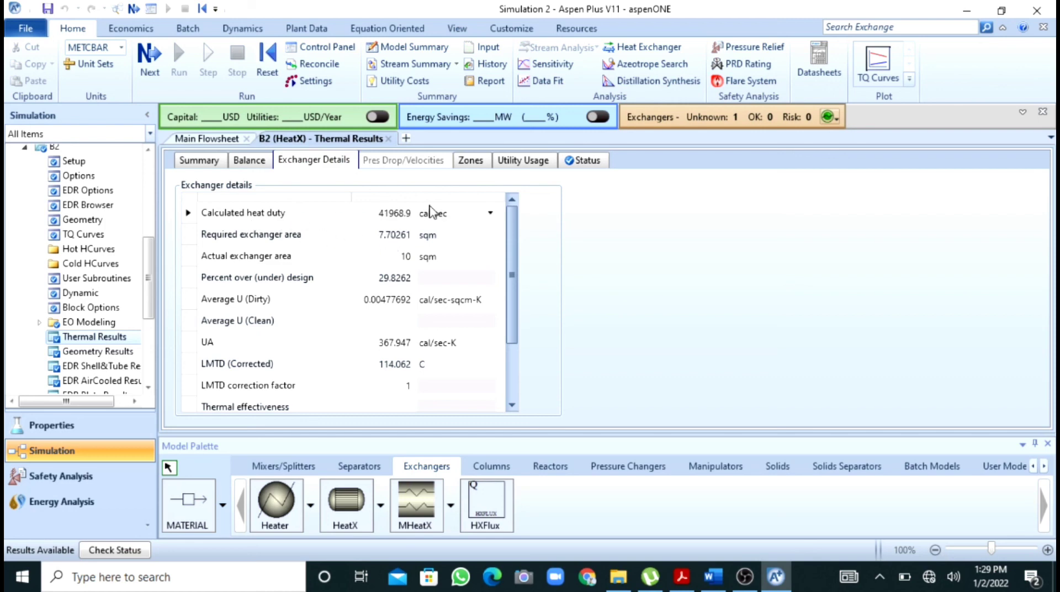
click(490, 213)
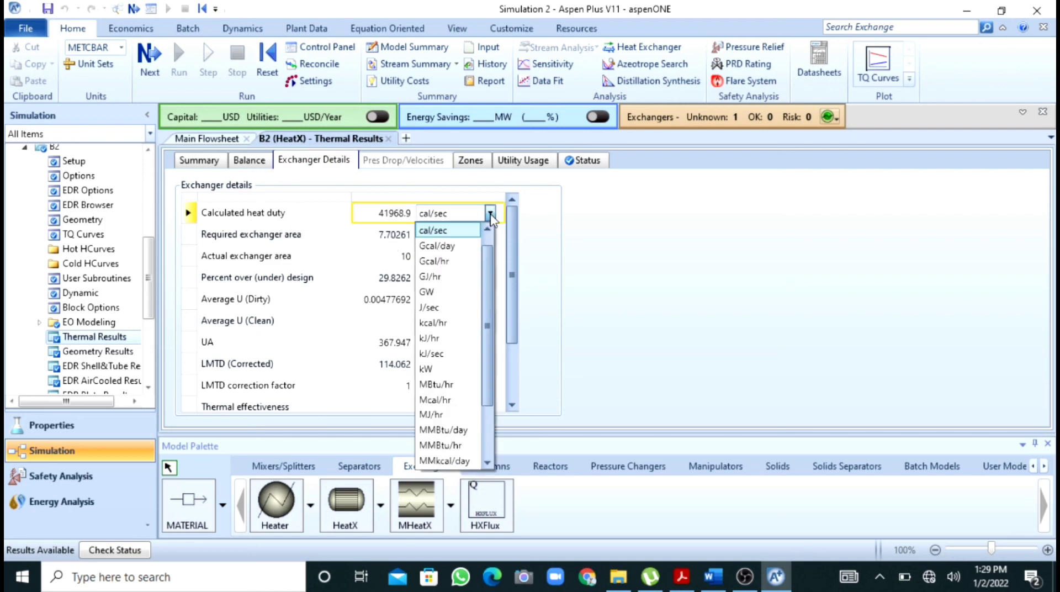
click(451, 307)
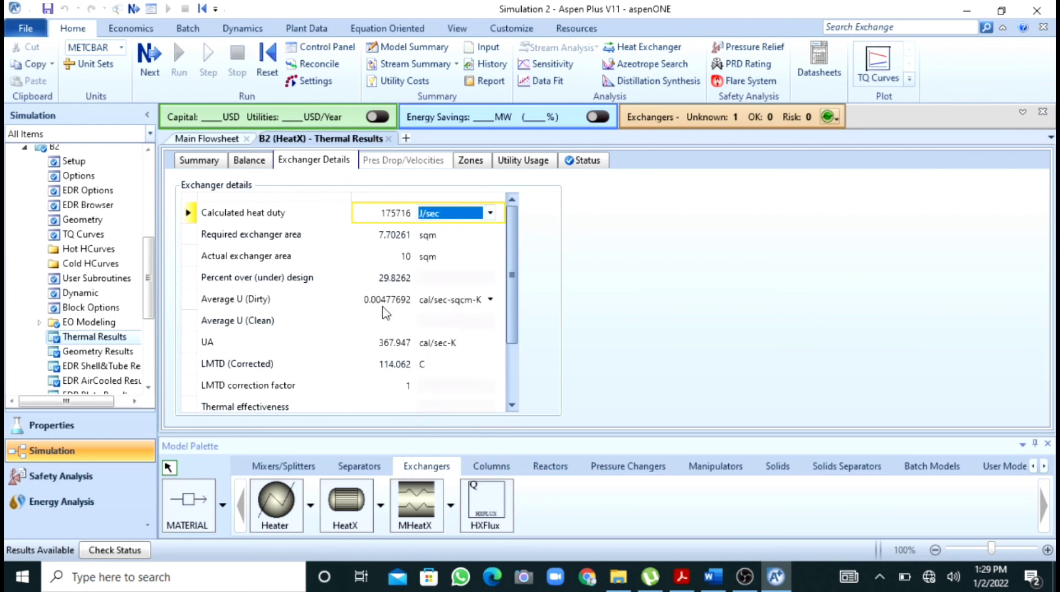